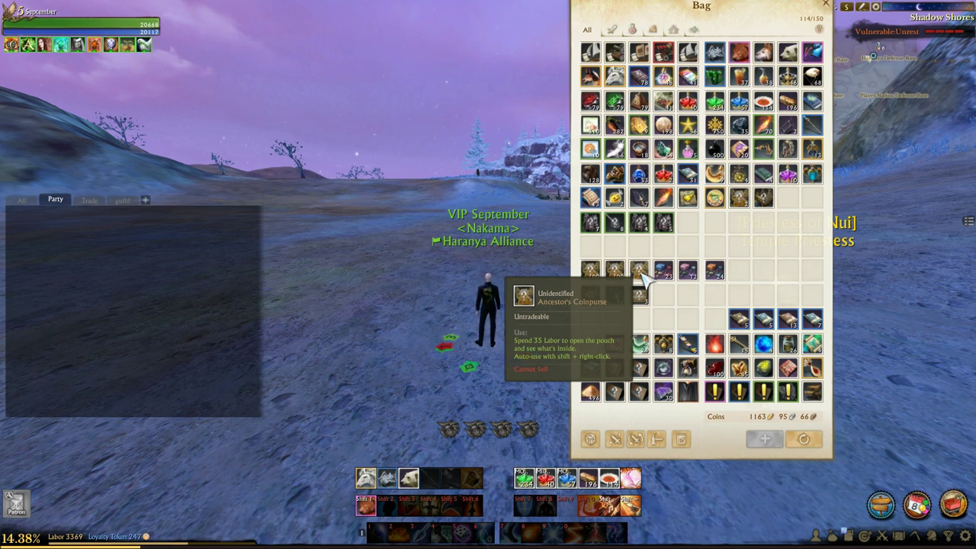
Examine the unidentified Ancestor's Coinpurse stacks in the bag, including their labor cost for opening and the available labor.
{"action": "left_click", "coordinate": [632, 263]}
{"action": "left_click", "coordinate": [654, 286]}
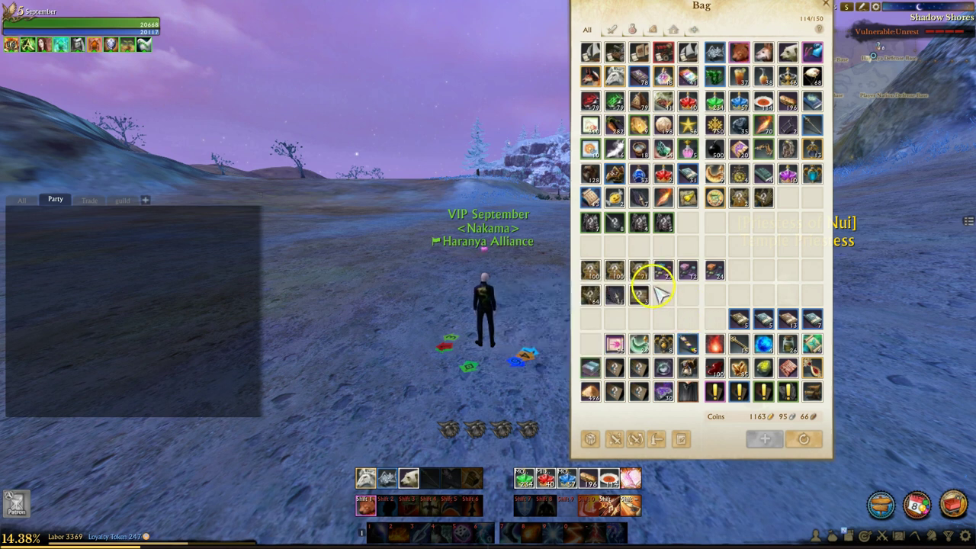
{"action": "mouse_move", "coordinate": [642, 276]}
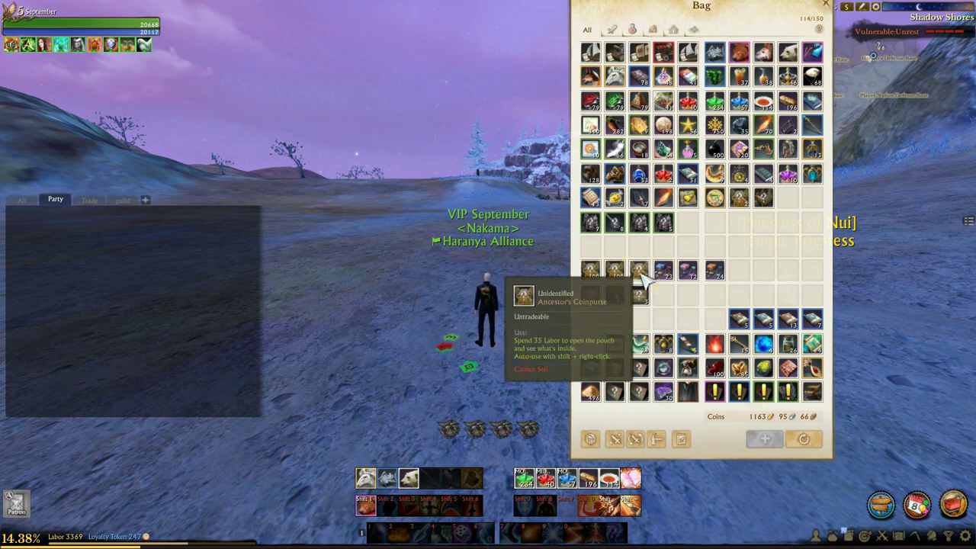
{"action": "left_click", "coordinate": [681, 328]}
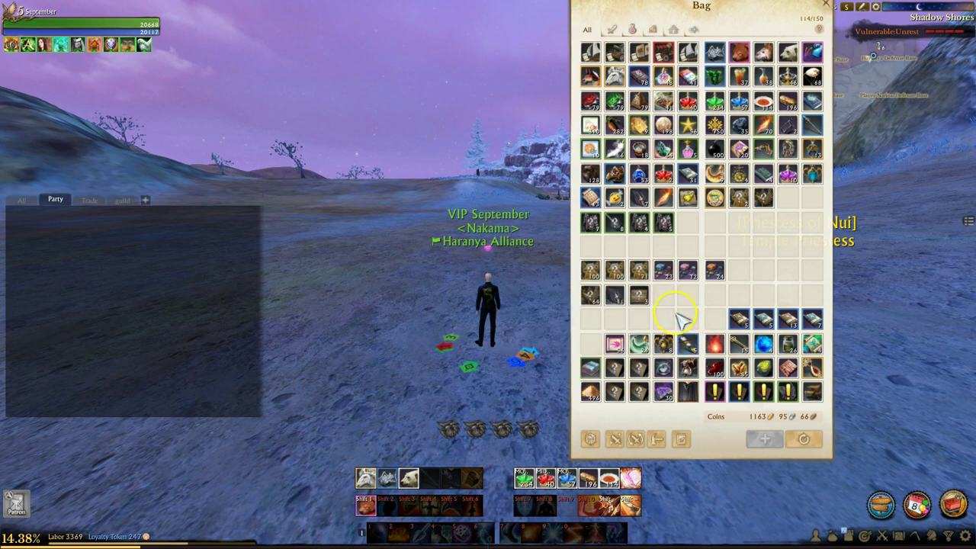
{"action": "mouse_move", "coordinate": [765, 16]}
{"action": "left_mouse_down"}
{"action": "mouse_move", "coordinate": [757, 21]}
{"action": "mouse_move", "coordinate": [758, 13]}
{"action": "left_mouse_up"}
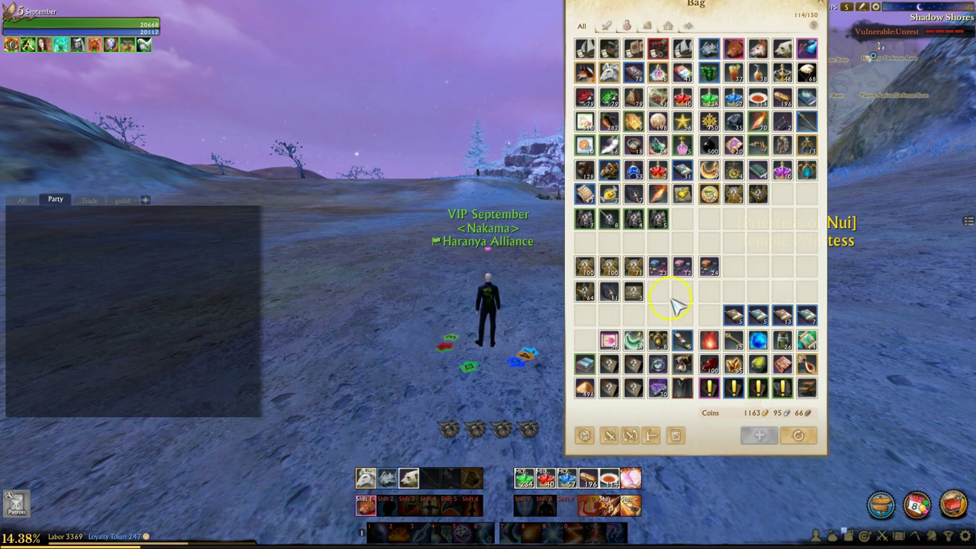
{"action": "left_click", "coordinate": [616, 268]}
{"action": "left_click", "coordinate": [581, 274]}
{"action": "left_click", "coordinate": [581, 273]}
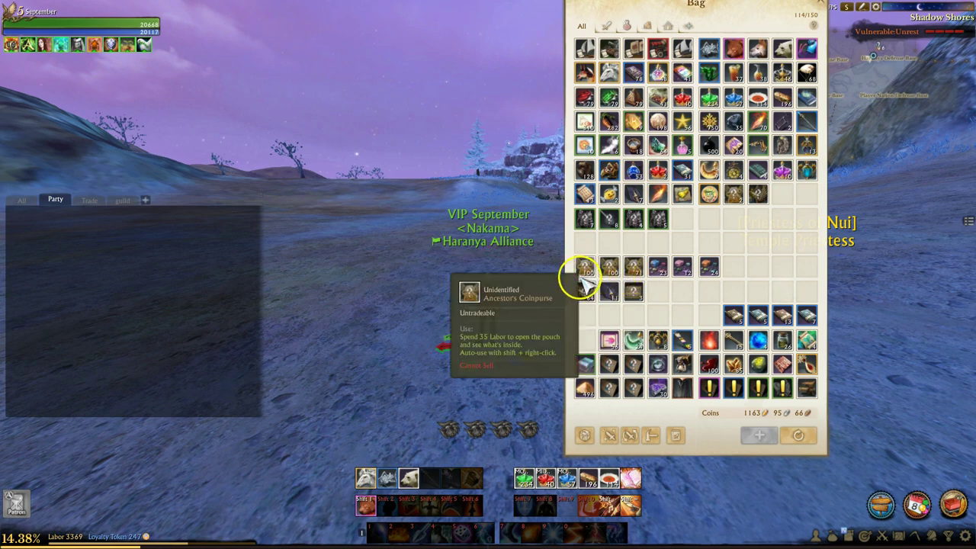
{"action": "left_click", "coordinate": [612, 269]}
{"action": "left_click", "coordinate": [633, 273]}
{"action": "left_click", "coordinate": [669, 310]}
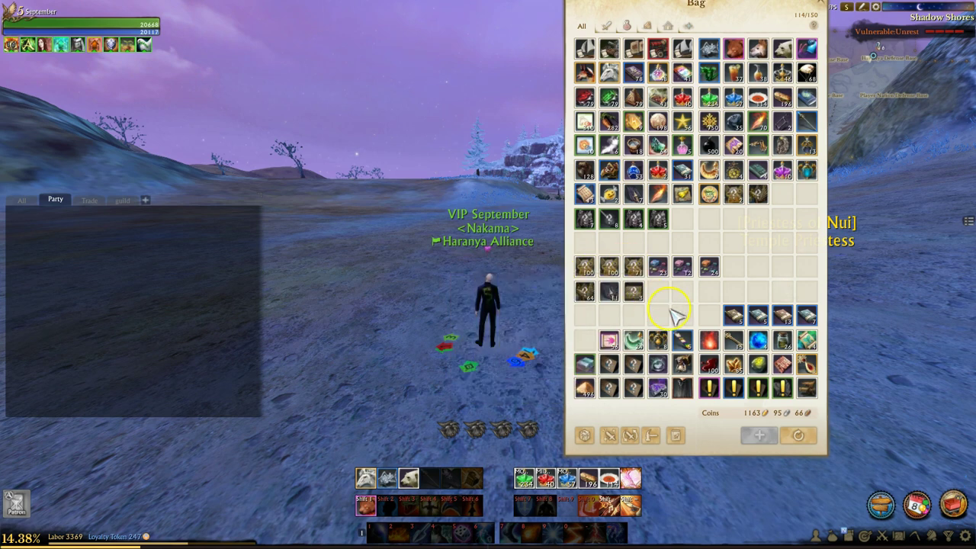
{"action": "left_click", "coordinate": [670, 314]}
{"action": "left_click", "coordinate": [475, 279]}
{"action": "left_click", "coordinate": [430, 269]}
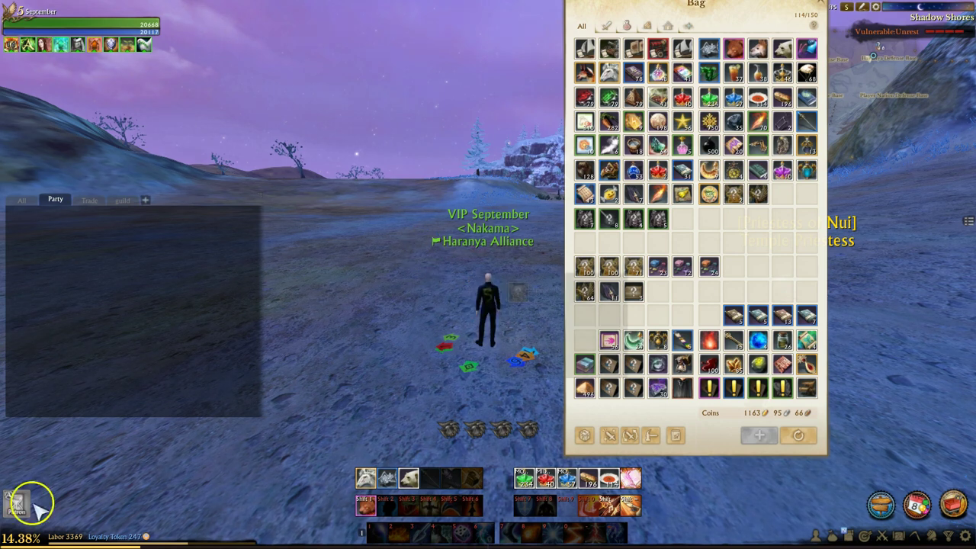
Auto-open coinpurses from the third Ancestor's Coinpurse stack in the bag.
{"action": "left_click", "coordinate": [635, 272]}
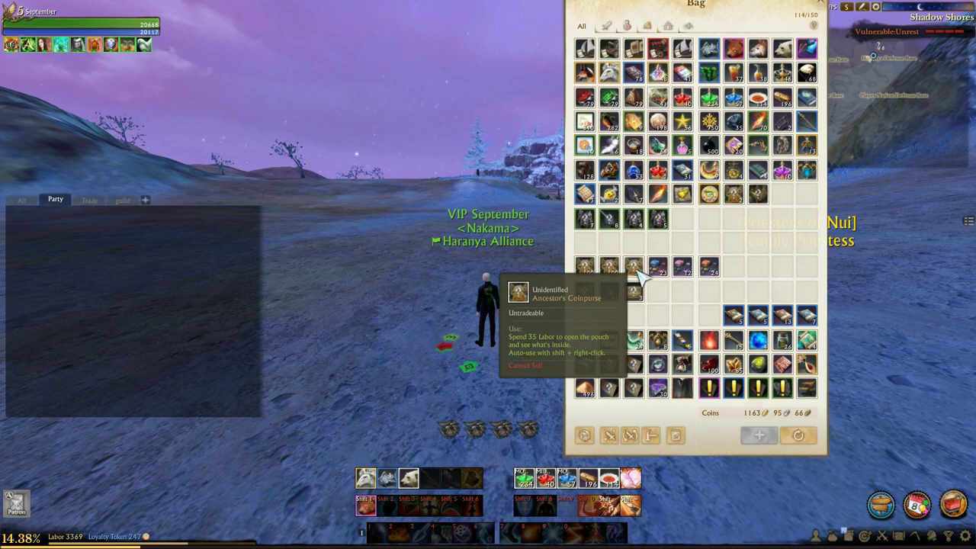
{"action": "right_click", "coordinate": [636, 271], "text": "shift"}
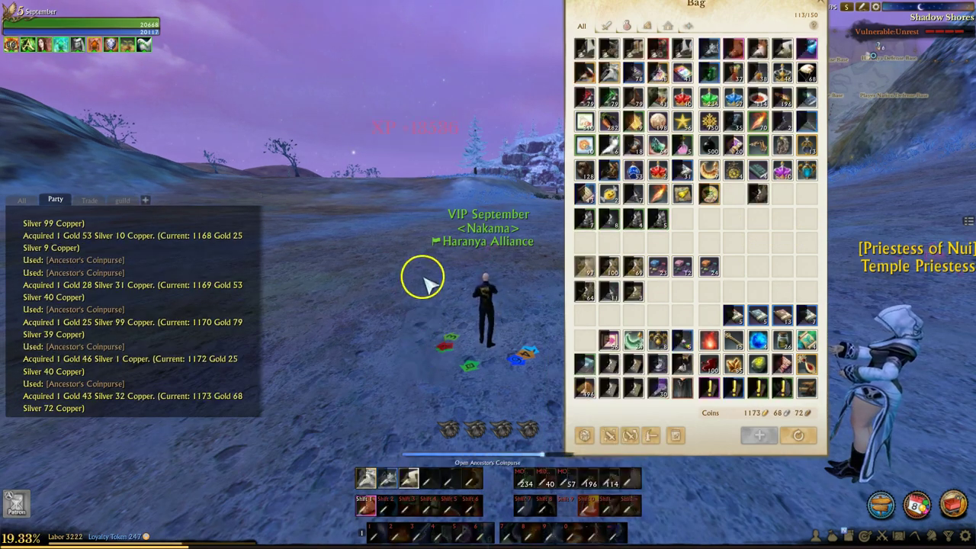
{"action": "left_click_drag", "start_coordinate": [425, 279], "coordinate": [342, 279]}
Enlarge the chat log to review the coinpurse payouts and use an Ancestor's Coinpurse from the first stack.
{"action": "left_click_drag", "start_coordinate": [258, 191], "coordinate": [258, 97]}
{"action": "scroll", "coordinate": [17, 371], "scroll_direction": "up", "scroll_amount": 3}
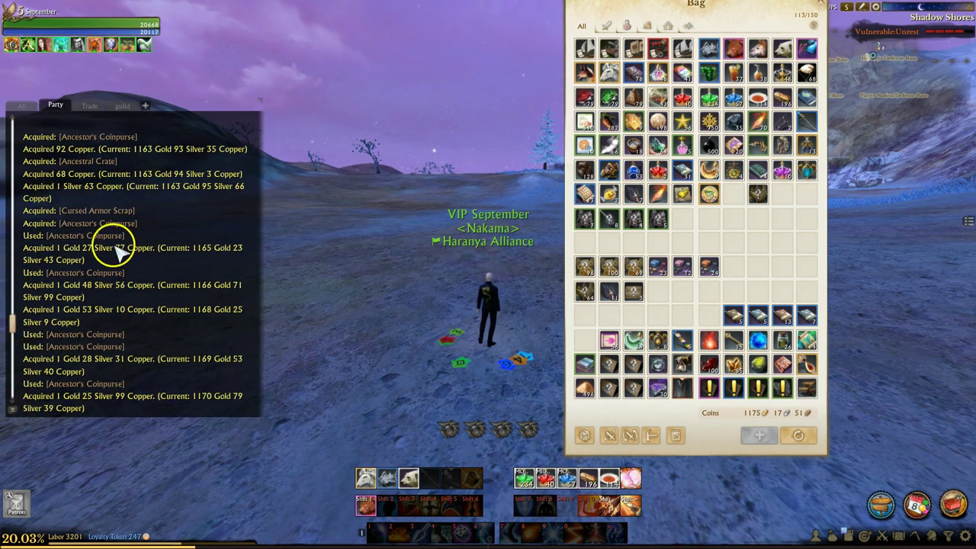
{"action": "scroll", "coordinate": [87, 399], "scroll_direction": "down", "scroll_amount": 3}
{"action": "left_click_drag", "start_coordinate": [14, 333], "coordinate": [14, 395]}
{"action": "right_click", "coordinate": [585, 268]}
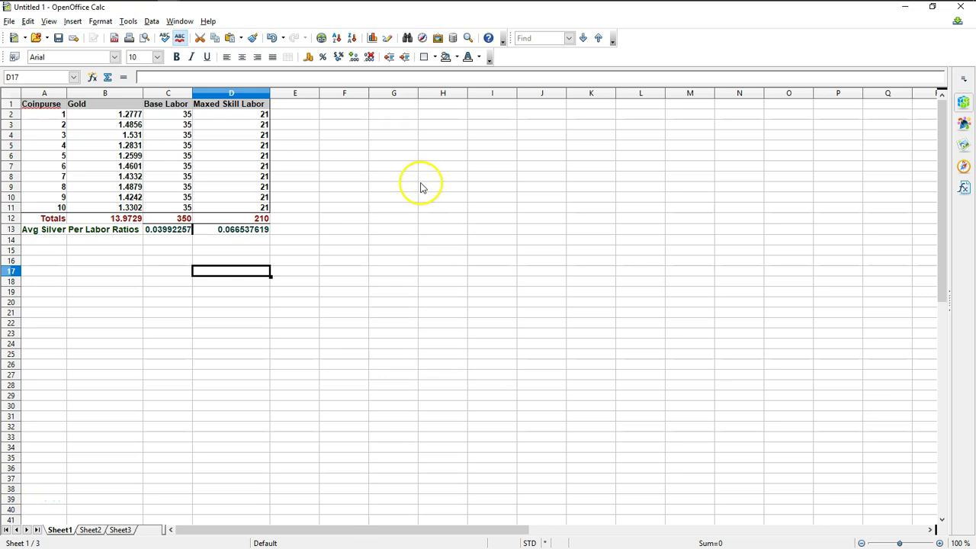
In OpenOffice Calc, examine the gold and labor values of the ten coinpurses and the formulas in the Totals row.
{"action": "left_click", "coordinate": [139, 280]}
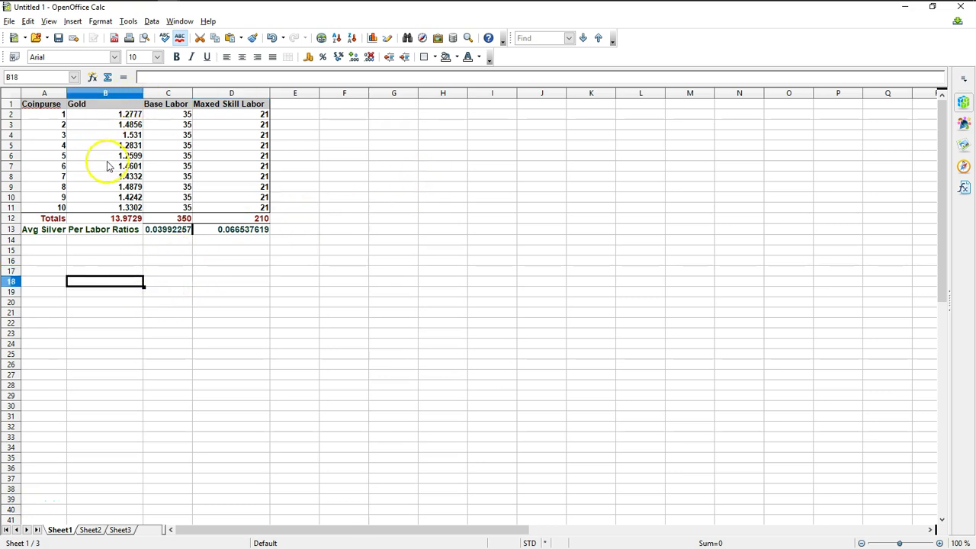
{"action": "left_click", "coordinate": [108, 115]}
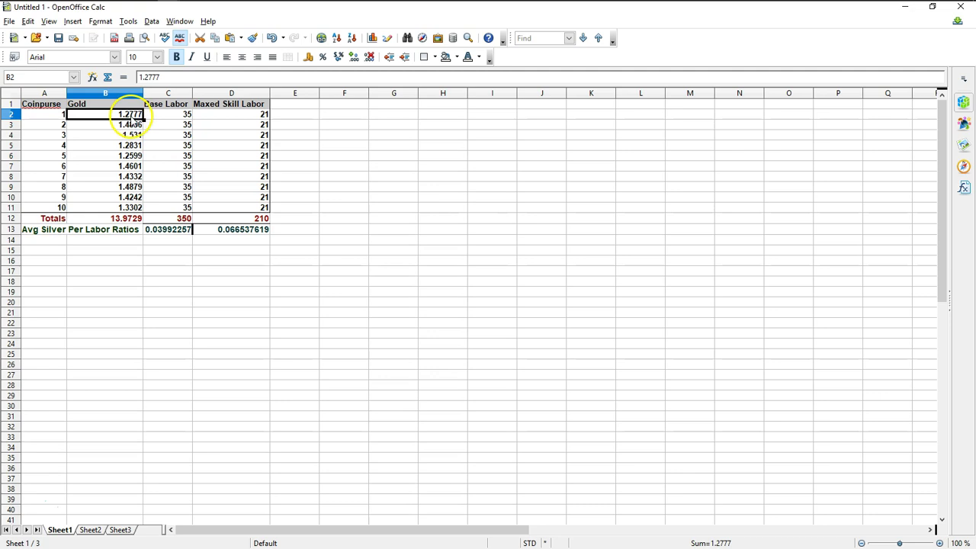
{"action": "left_click_drag", "start_coordinate": [131, 121], "coordinate": [130, 187]}
{"action": "left_click", "coordinate": [126, 208]}
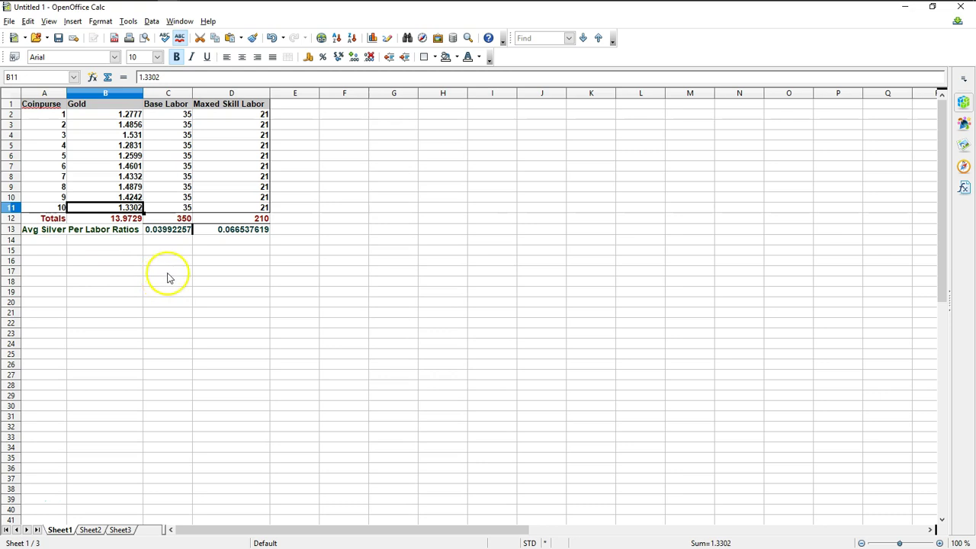
{"action": "left_click_drag", "start_coordinate": [183, 116], "coordinate": [169, 208]}
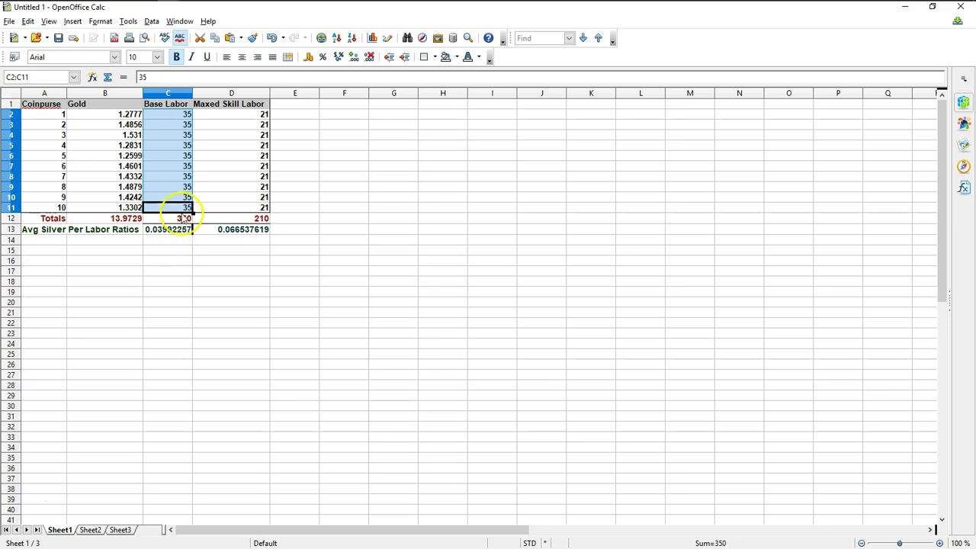
{"action": "left_click", "coordinate": [175, 219]}
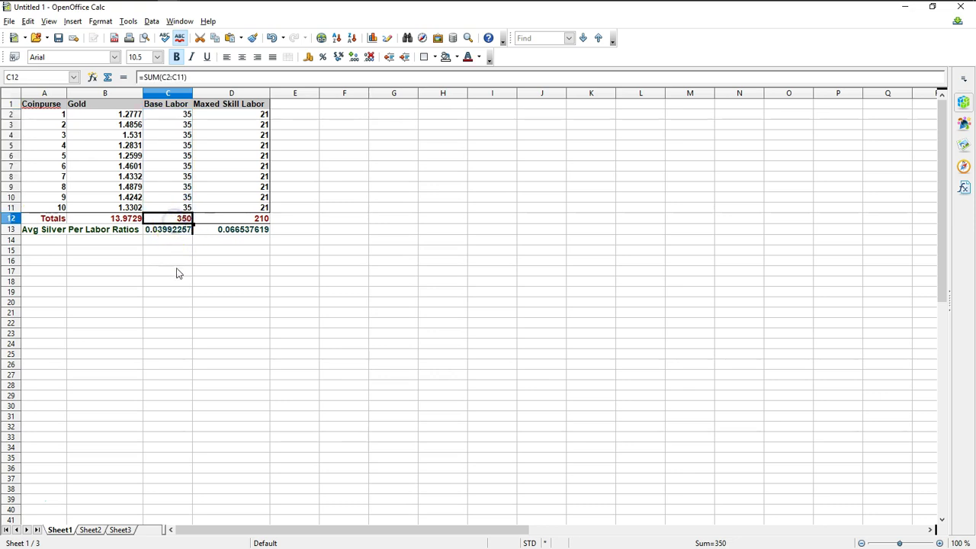
{"action": "left_click", "coordinate": [261, 219]}
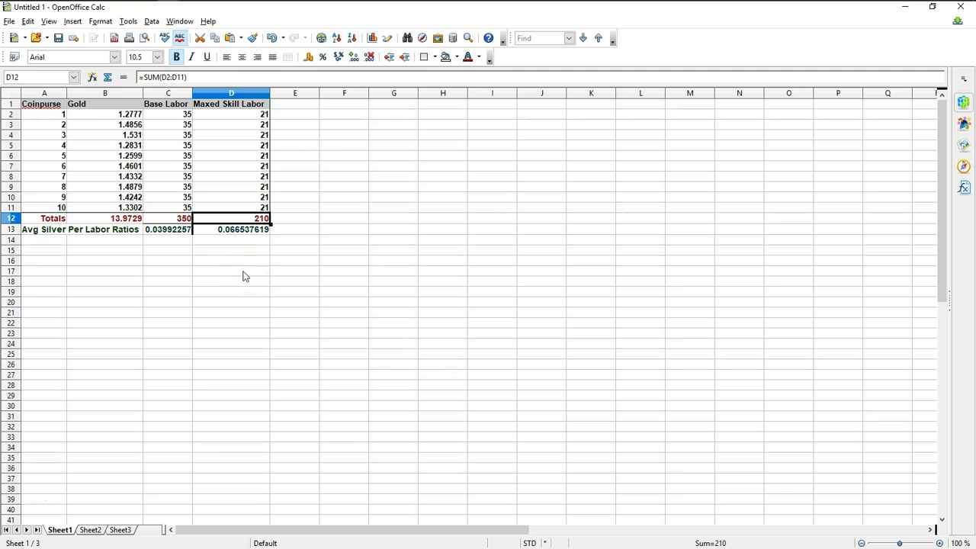
{"action": "left_click", "coordinate": [126, 218]}
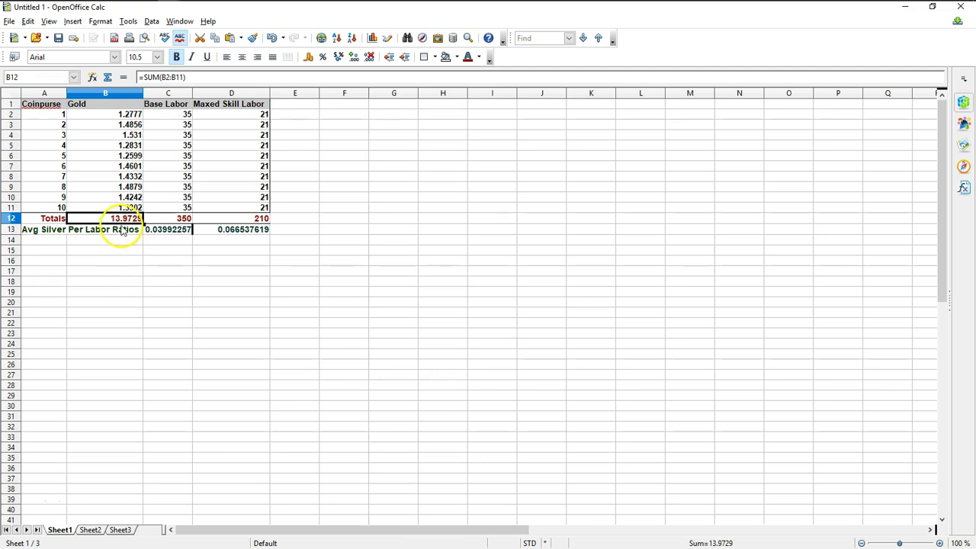
Examine the Avg Silver Per Labor Ratios for base and maxed skill labor against the coinpurse gold values.
{"action": "left_click", "coordinate": [167, 231]}
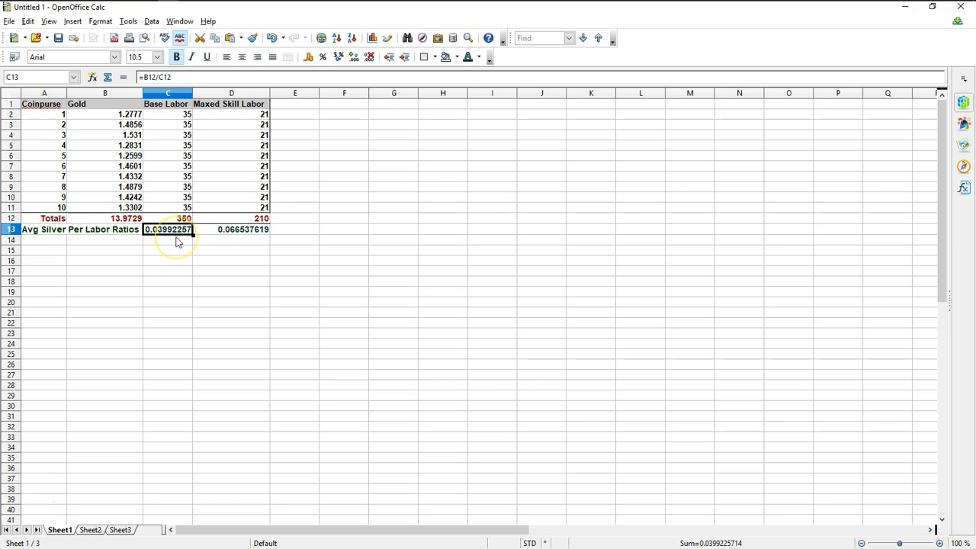
{"action": "left_click", "coordinate": [178, 238]}
{"action": "left_click", "coordinate": [177, 238]}
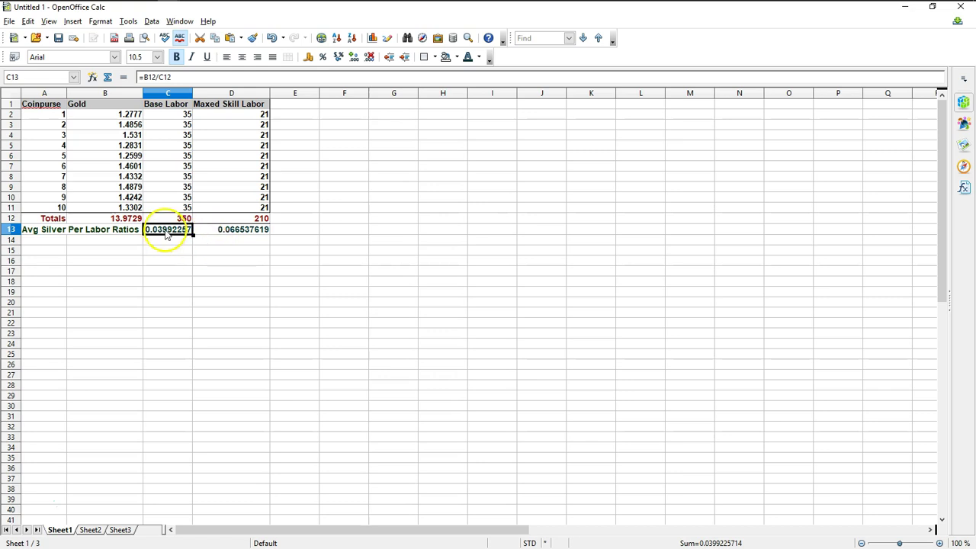
{"action": "left_click", "coordinate": [239, 236]}
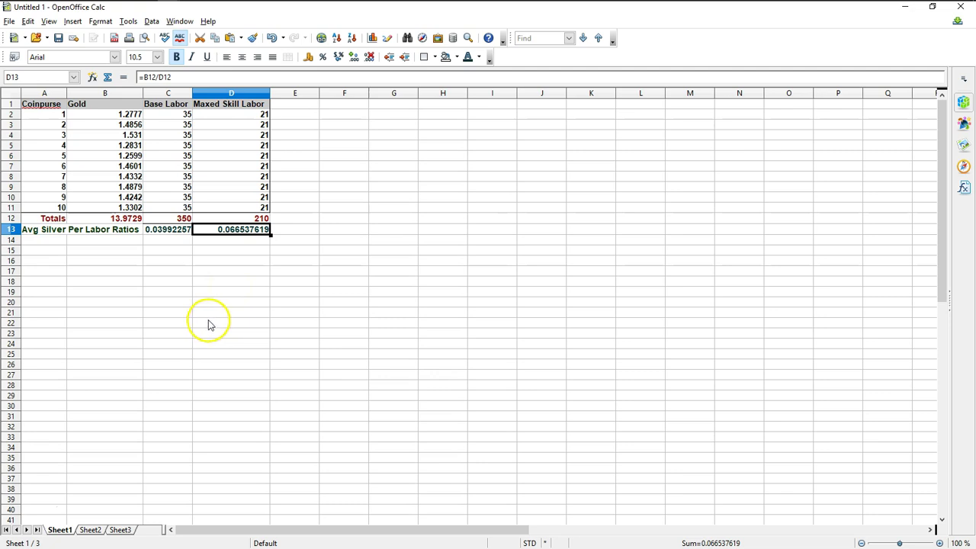
{"action": "left_click", "coordinate": [173, 244]}
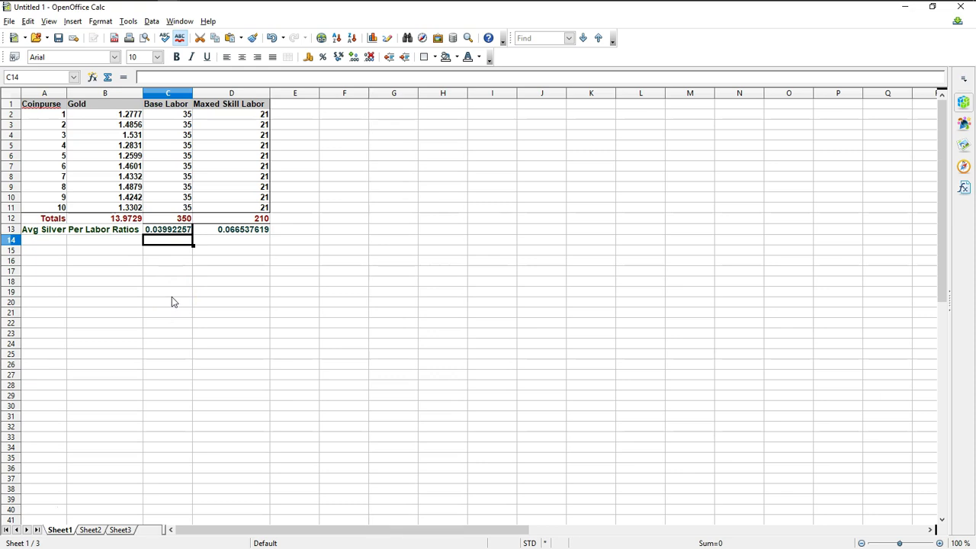
{"action": "left_click_drag", "start_coordinate": [112, 114], "coordinate": [111, 211]}
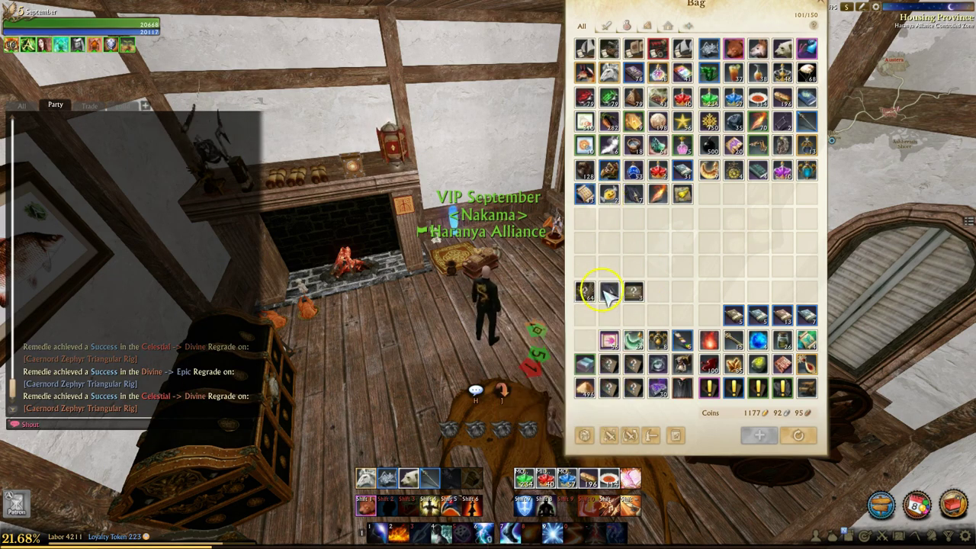
Back in ArcheAge, auto-open the stack of unidentified Ancestral Crates and inspect the acquired items in the bag.
{"action": "mouse_move", "coordinate": [585, 293]}
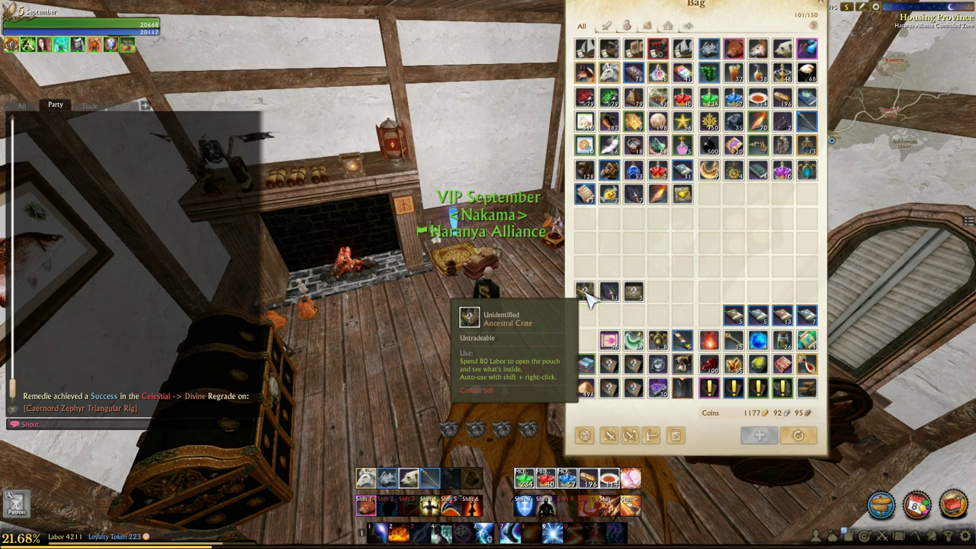
{"action": "left_click", "coordinate": [585, 324]}
{"action": "mouse_move", "coordinate": [590, 293]}
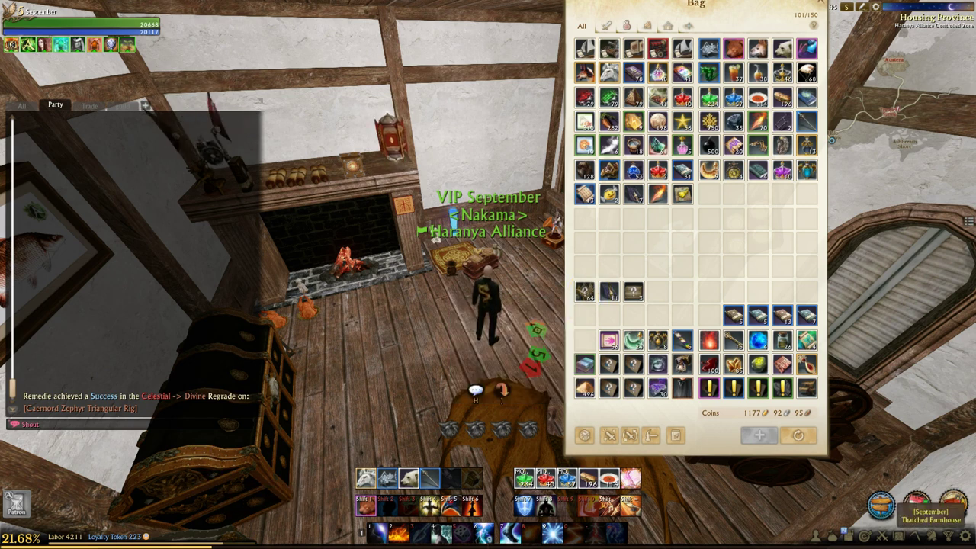
{"action": "left_click", "coordinate": [73, 538]}
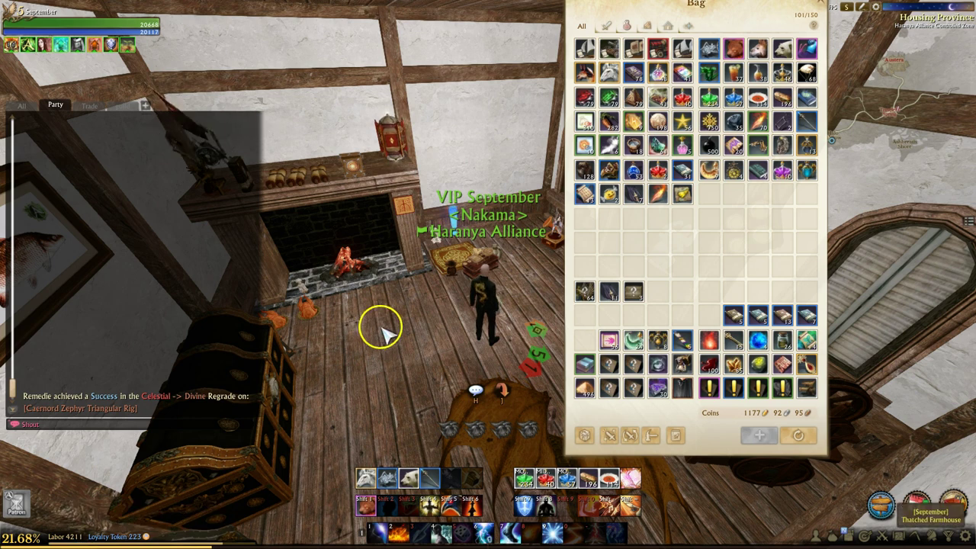
{"action": "key", "text": "a"}
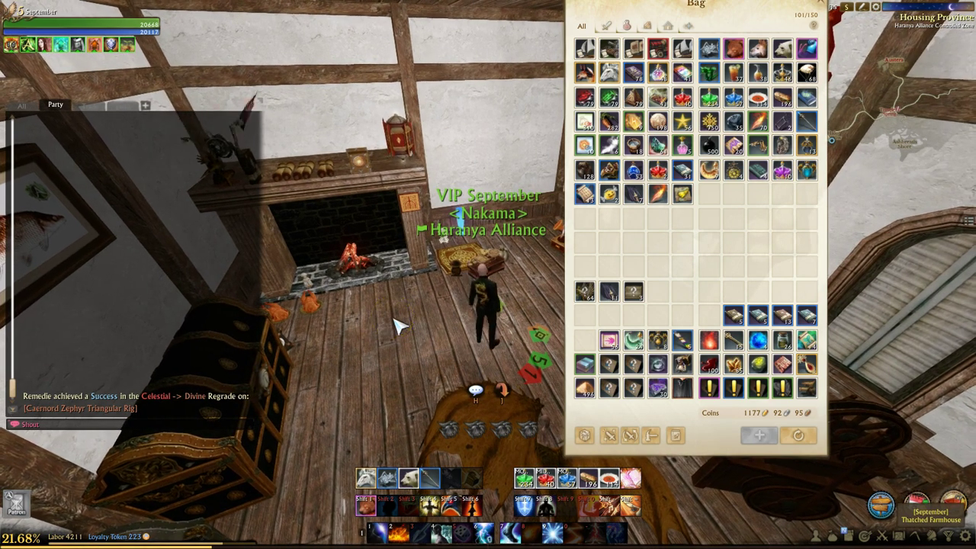
{"action": "right_click", "coordinate": [584, 291]}
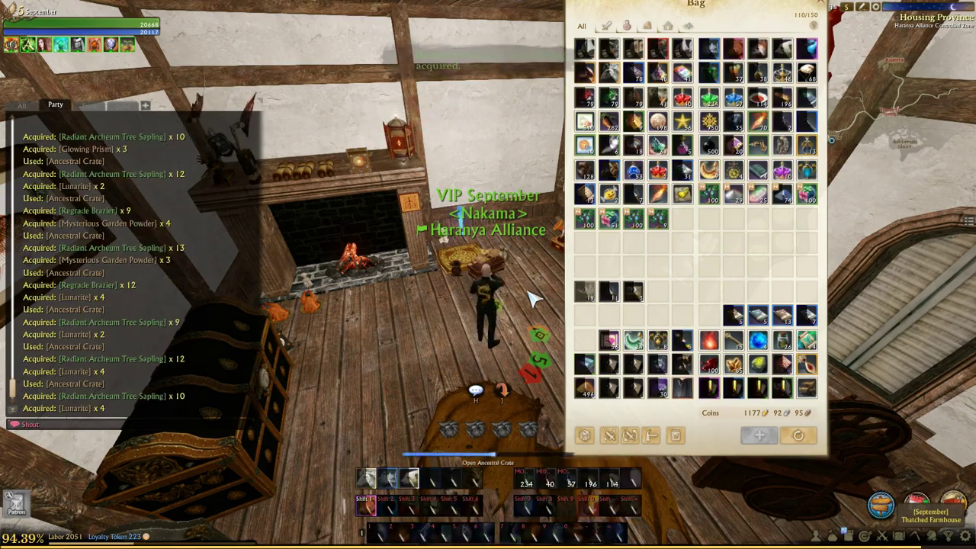
{"action": "left_click", "coordinate": [416, 293]}
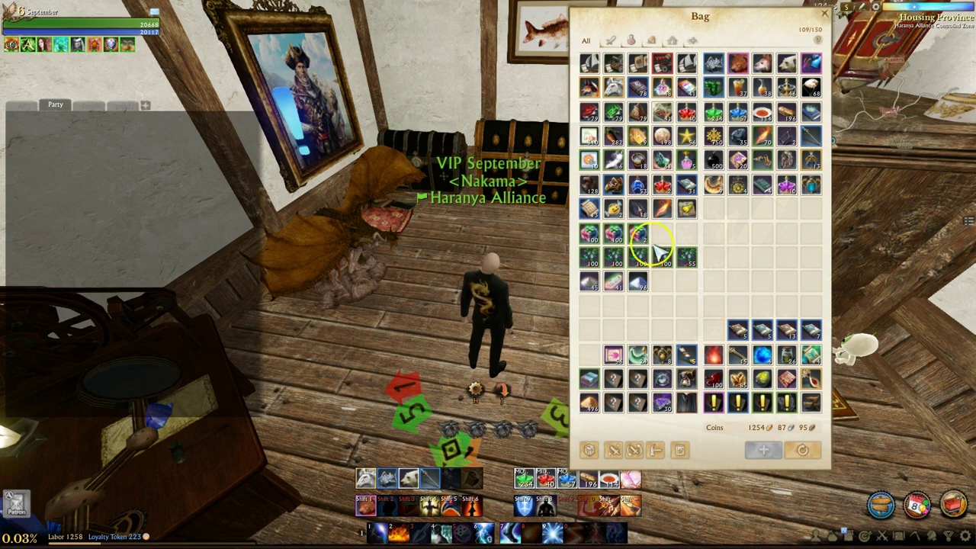
{"action": "mouse_move", "coordinate": [687, 262]}
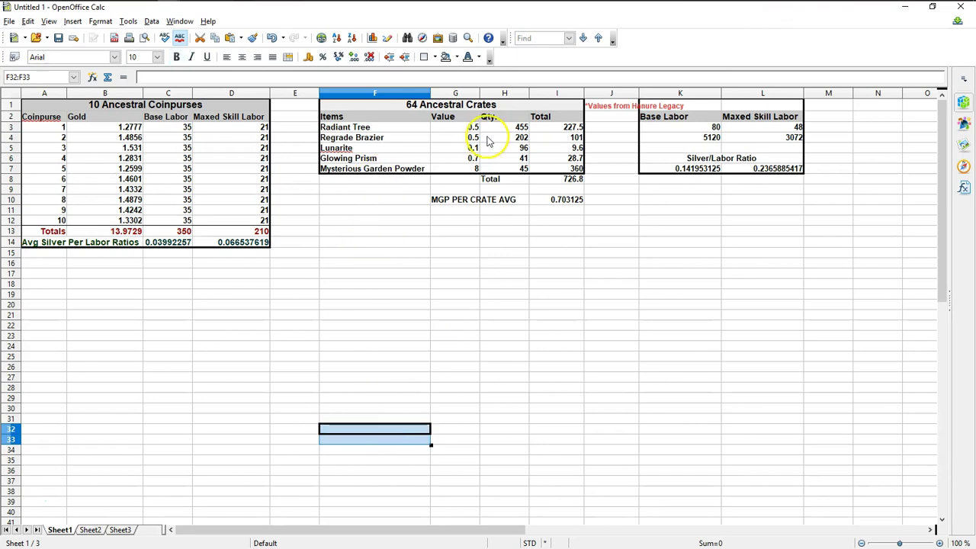
In OpenOffice Calc, review each item's quantity in the 64 Ancestral Crates table and the overall total's formula.
{"action": "left_click", "coordinate": [518, 128]}
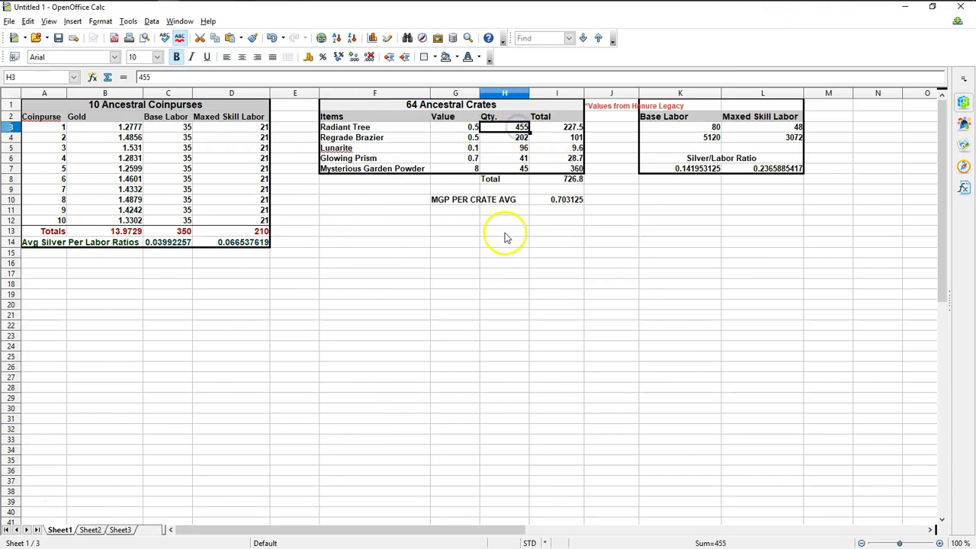
{"action": "left_click", "coordinate": [509, 138]}
{"action": "left_click", "coordinate": [513, 149]}
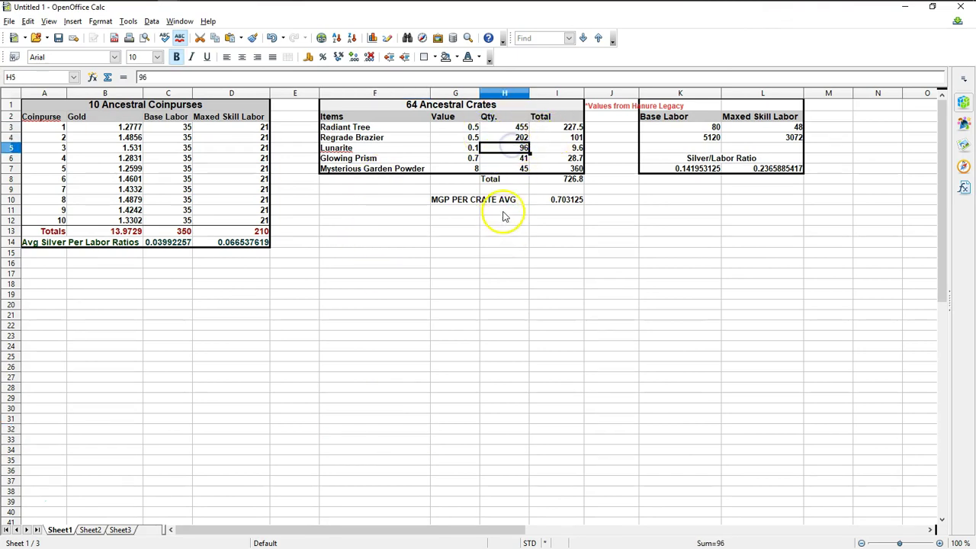
{"action": "left_click", "coordinate": [516, 157]}
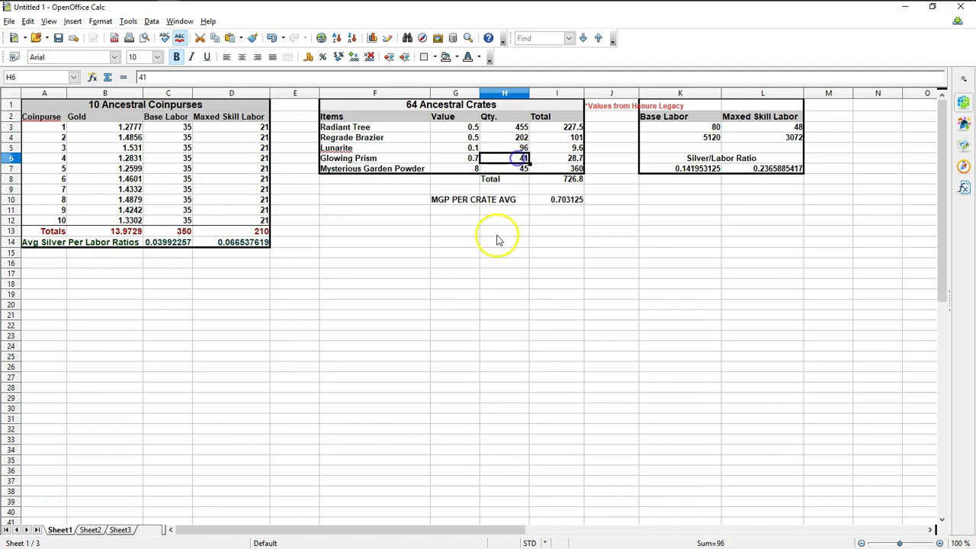
{"action": "left_click", "coordinate": [519, 168]}
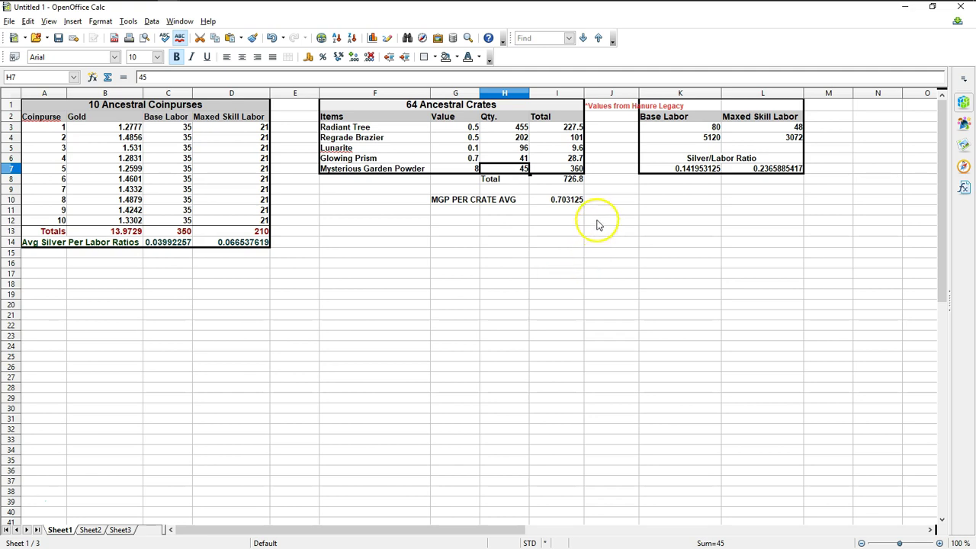
{"action": "left_click", "coordinate": [576, 178]}
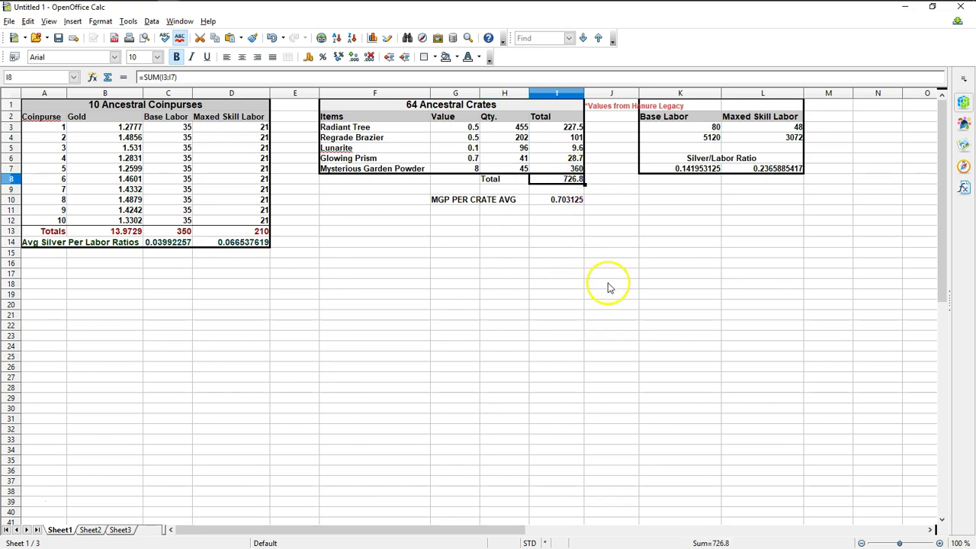
Check the source note for the crate item values, the overall total and the base labor Silver/Labor Ratio formula.
{"action": "left_click", "coordinate": [622, 105]}
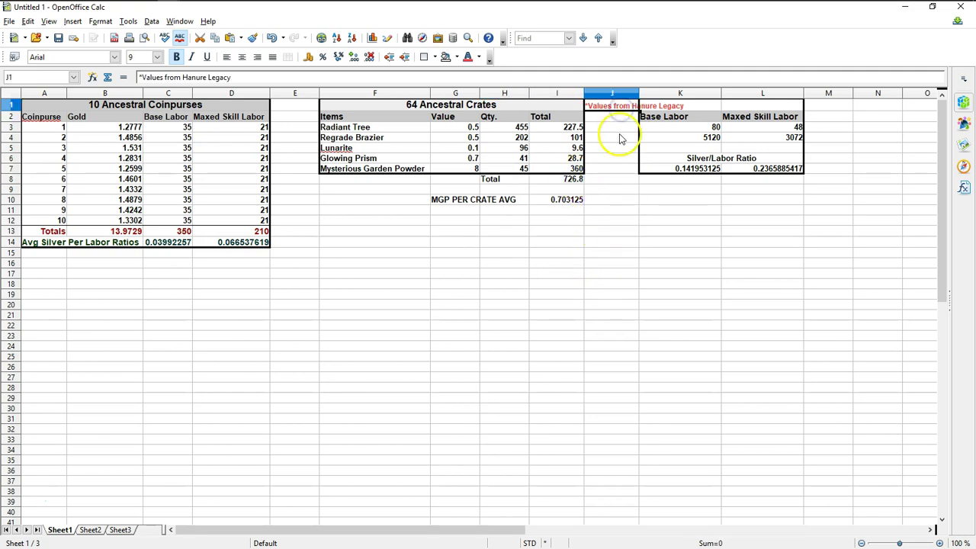
{"action": "left_click", "coordinate": [572, 181]}
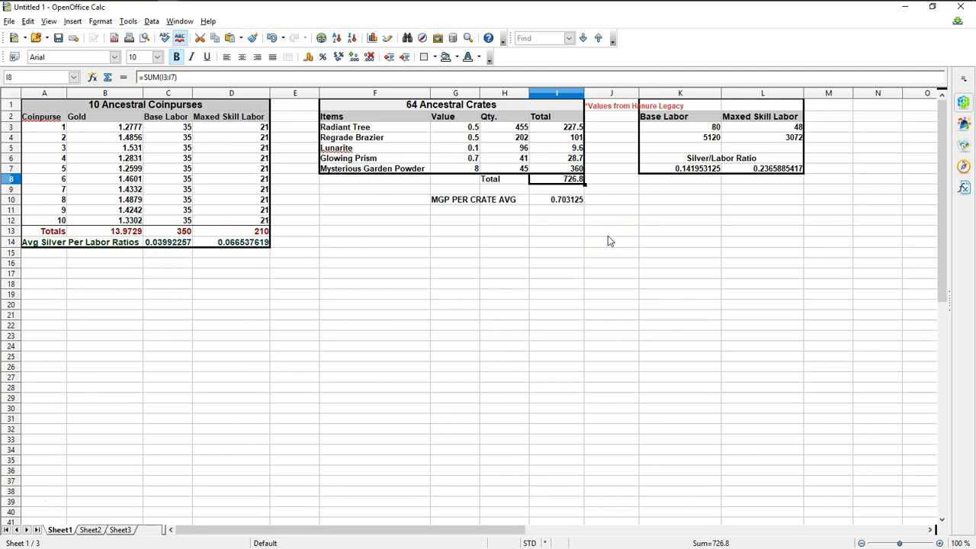
{"action": "left_click", "coordinate": [705, 169]}
{"action": "left_click", "coordinate": [682, 98]}
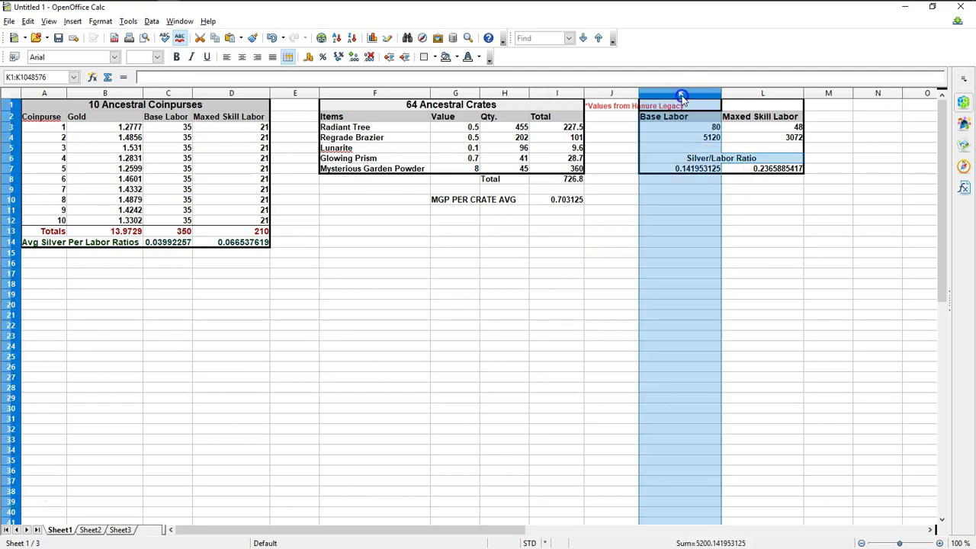
{"action": "left_click", "coordinate": [702, 221]}
{"action": "left_click", "coordinate": [698, 170]}
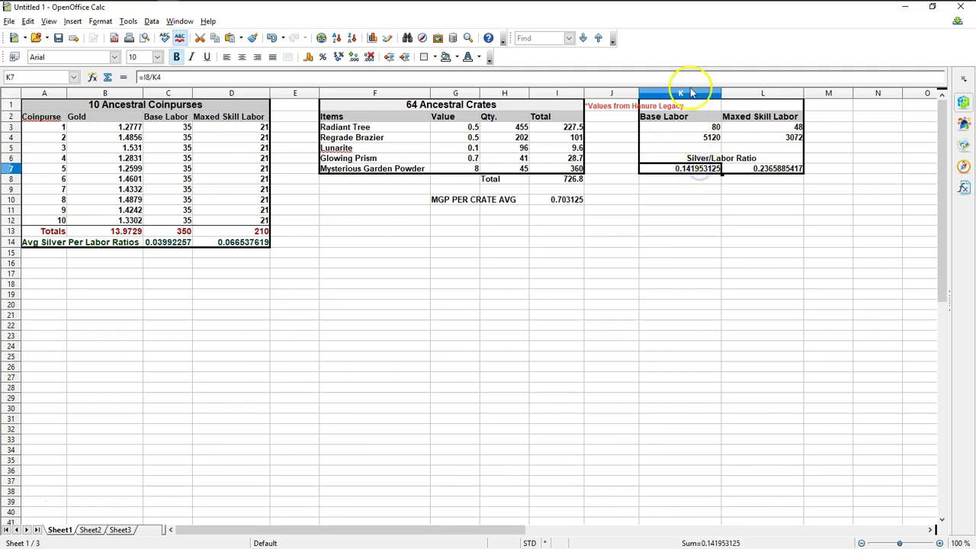
Review the crates' base and maxed skill labor totals together with the formulas behind both Silver/Labor Ratios.
{"action": "left_click", "coordinate": [681, 119]}
{"action": "left_click", "coordinate": [692, 128]}
{"action": "left_click", "coordinate": [696, 138]}
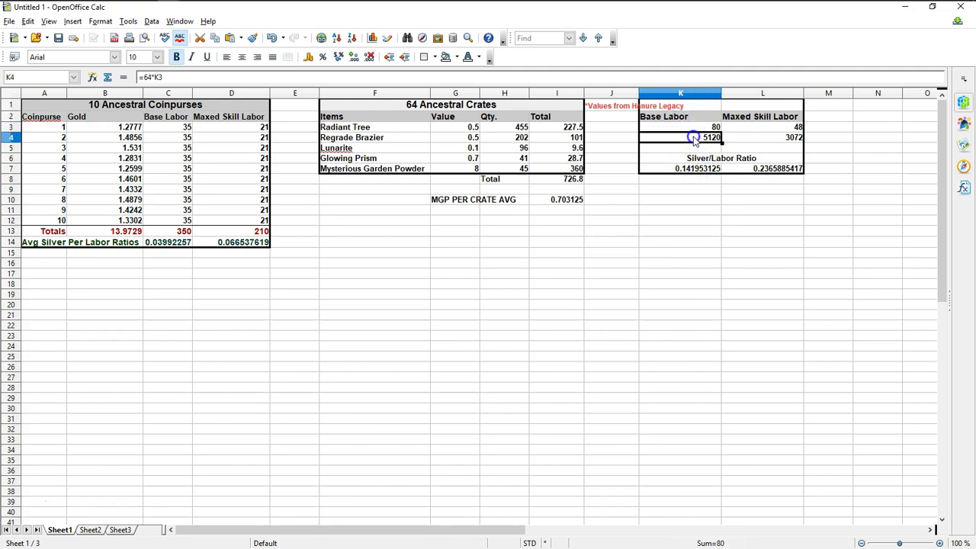
{"action": "left_click", "coordinate": [695, 169]}
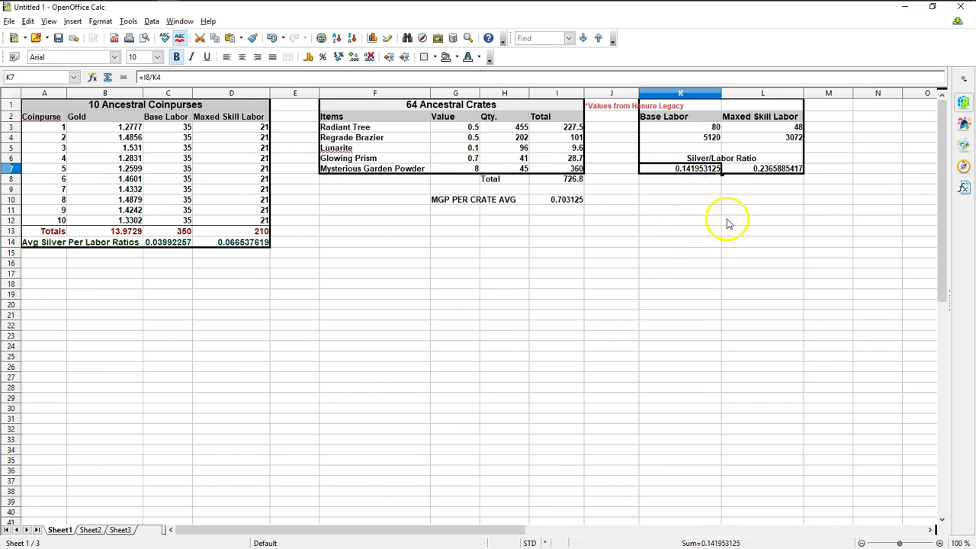
{"action": "left_click", "coordinate": [767, 168]}
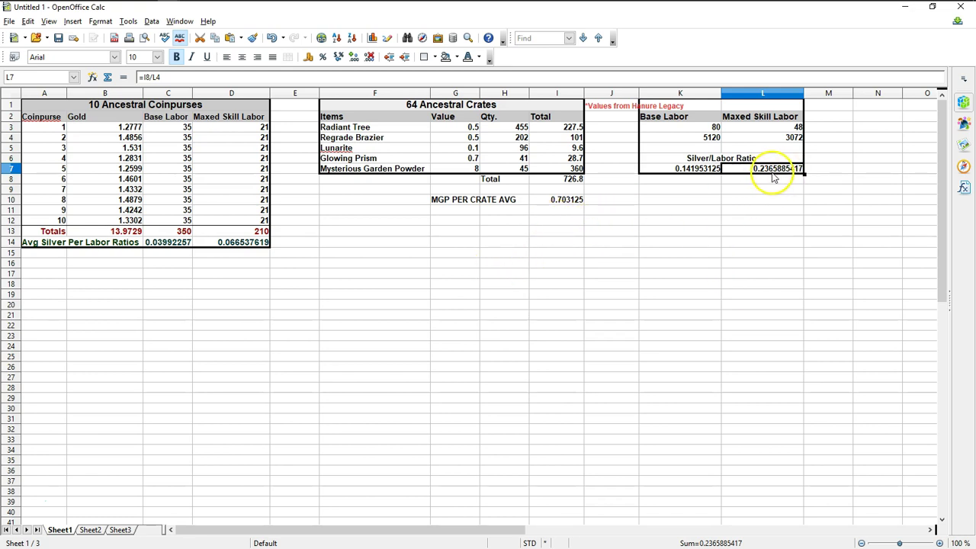
{"action": "left_click", "coordinate": [789, 138]}
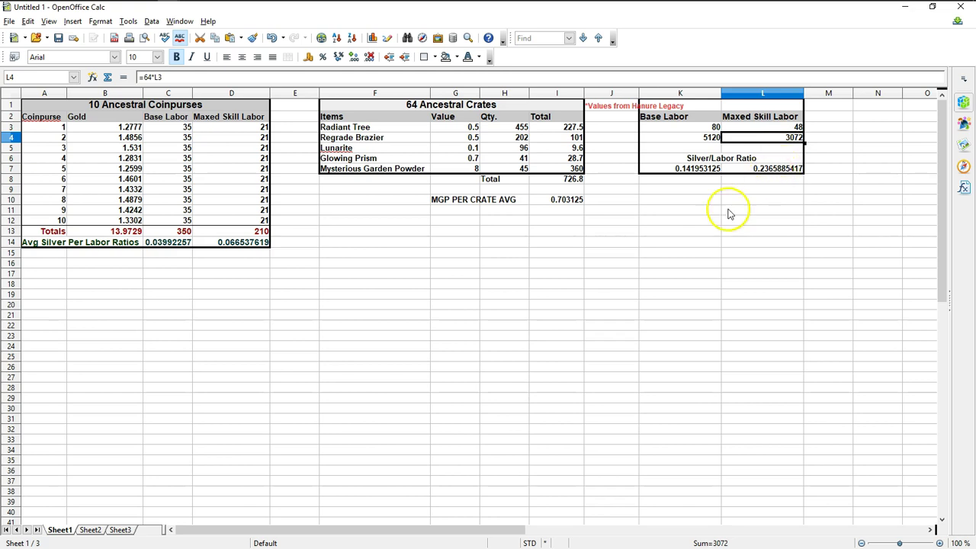
Examine the MGP PER CRATE AVG formula alongside the base labor cost of a single crate.
{"action": "left_click_drag", "start_coordinate": [446, 200], "coordinate": [562, 200]}
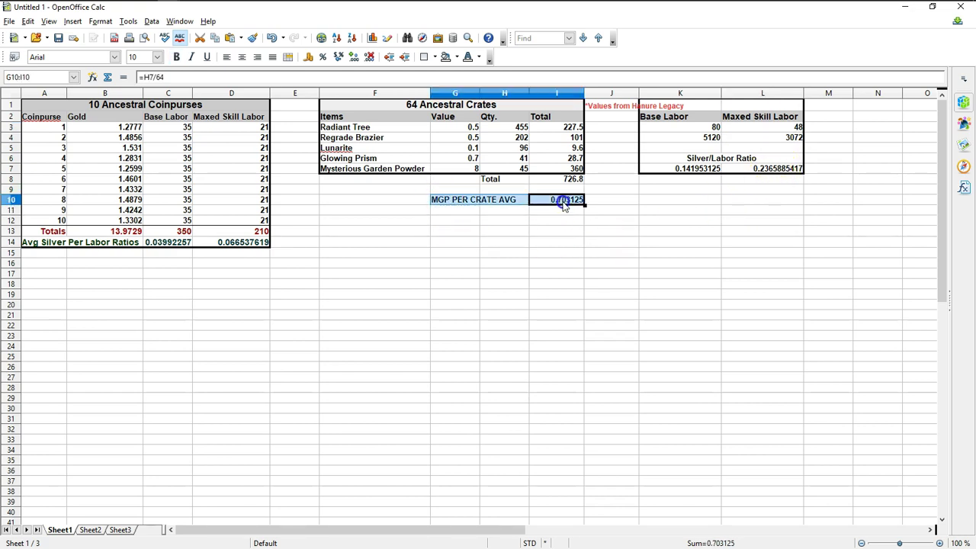
{"action": "left_click", "coordinate": [549, 247]}
{"action": "left_click", "coordinate": [559, 200]}
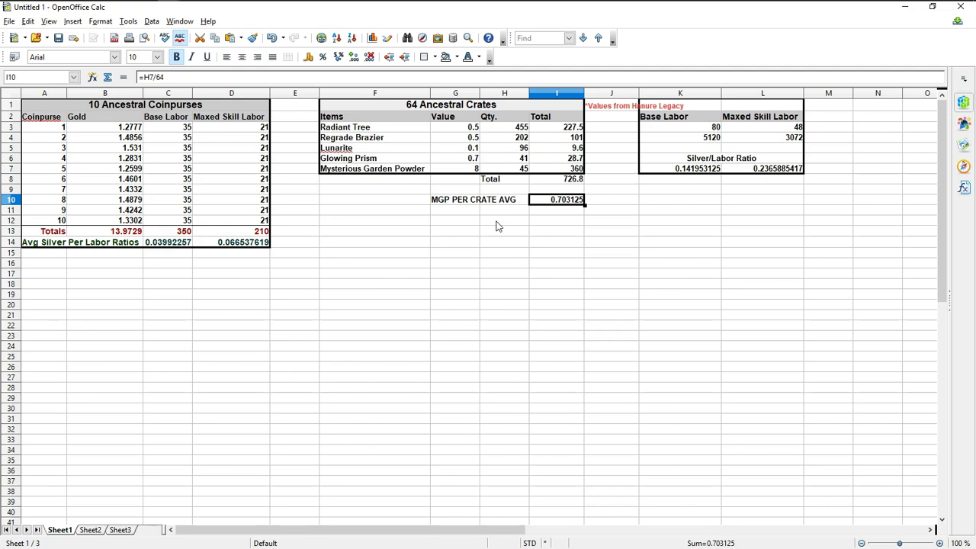
{"action": "left_click", "coordinate": [694, 127]}
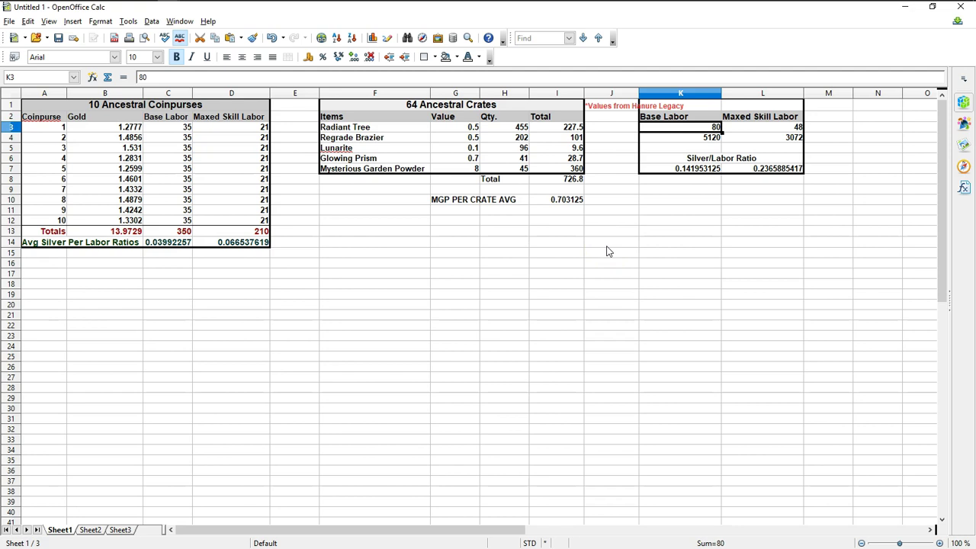
{"action": "left_click_drag", "start_coordinate": [569, 200], "coordinate": [470, 202]}
{"action": "left_click", "coordinate": [562, 200]}
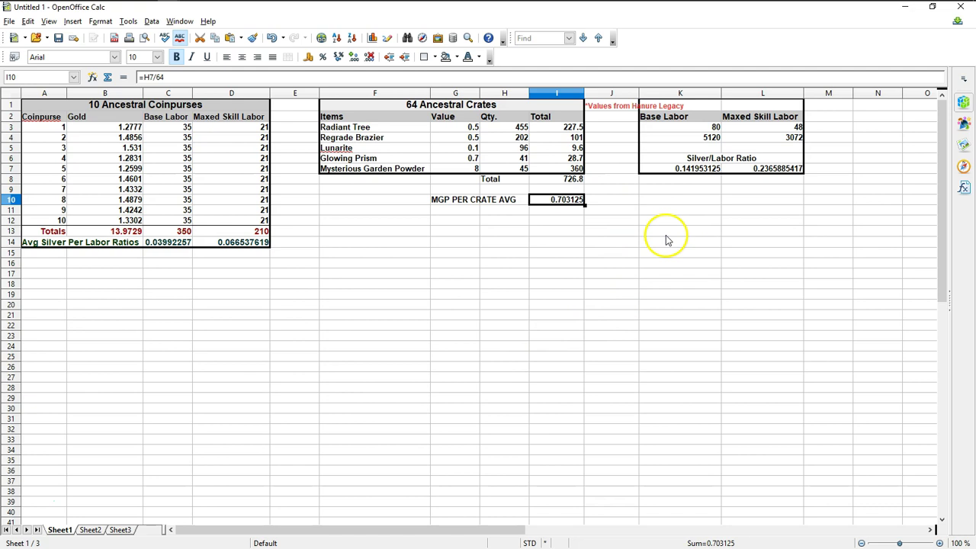
Review the Value column of the crate items and both Silver/Labor Ratio results, ending on the Mysterious Garden Powder value.
{"action": "left_click_drag", "start_coordinate": [461, 128], "coordinate": [452, 170]}
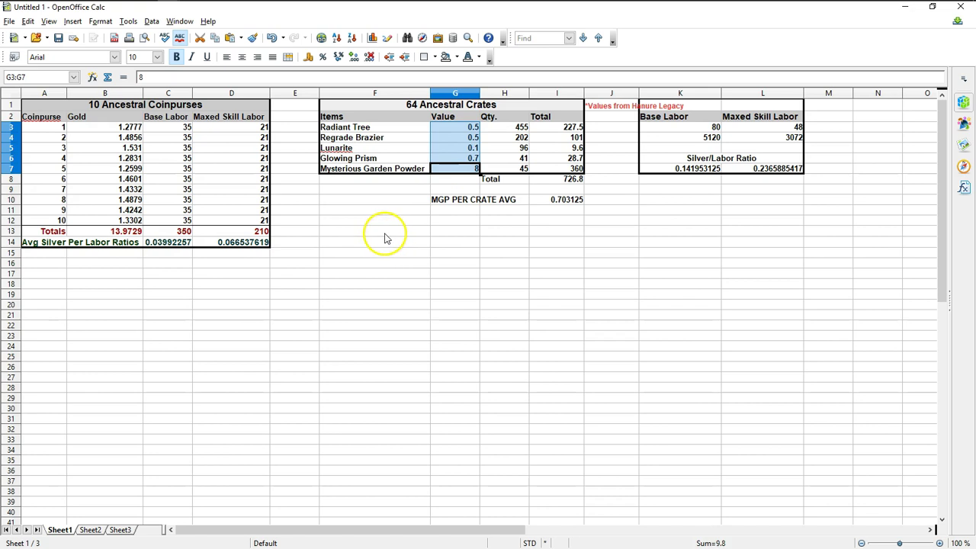
{"action": "left_click_drag", "start_coordinate": [700, 169], "coordinate": [741, 158]}
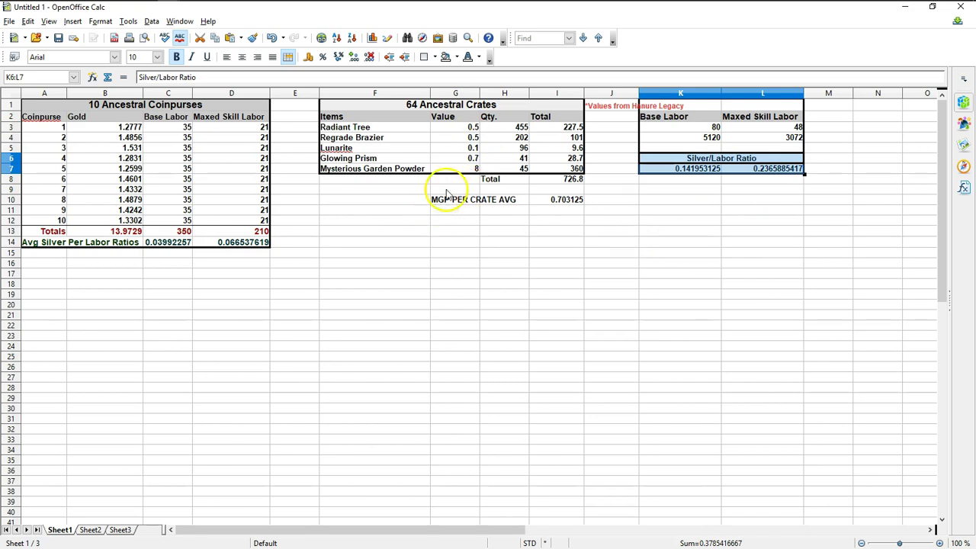
{"action": "left_click", "coordinate": [471, 168]}
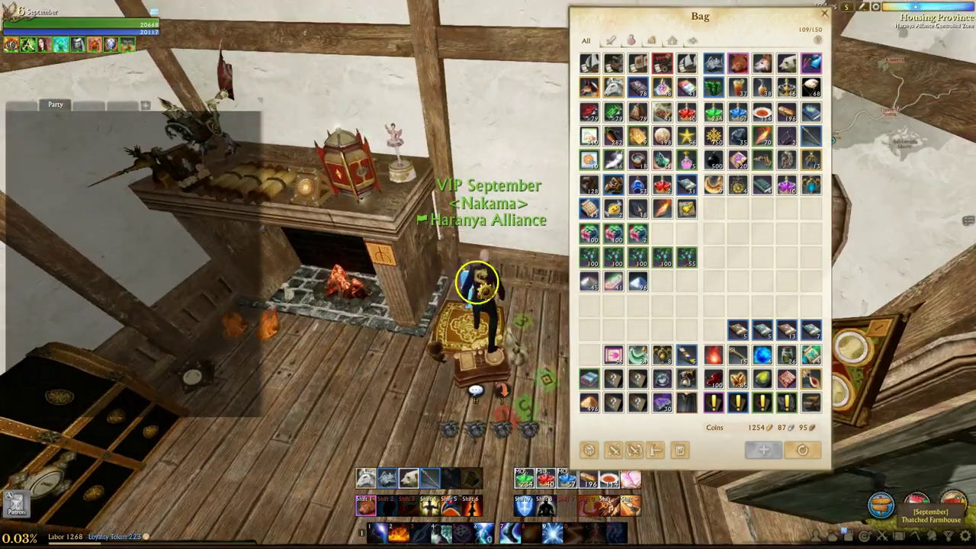
Switch to ArcheAge and open the shop of the merchant Selia in the farmhouse.
{"action": "key", "text": "s"}
{"action": "right_click", "coordinate": [483, 280]}
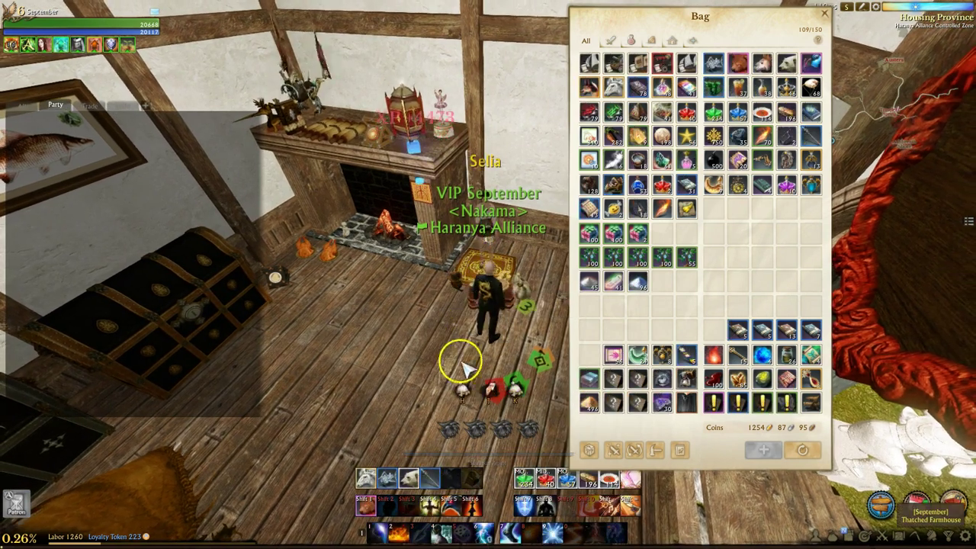
{"action": "left_click", "coordinate": [517, 395]}
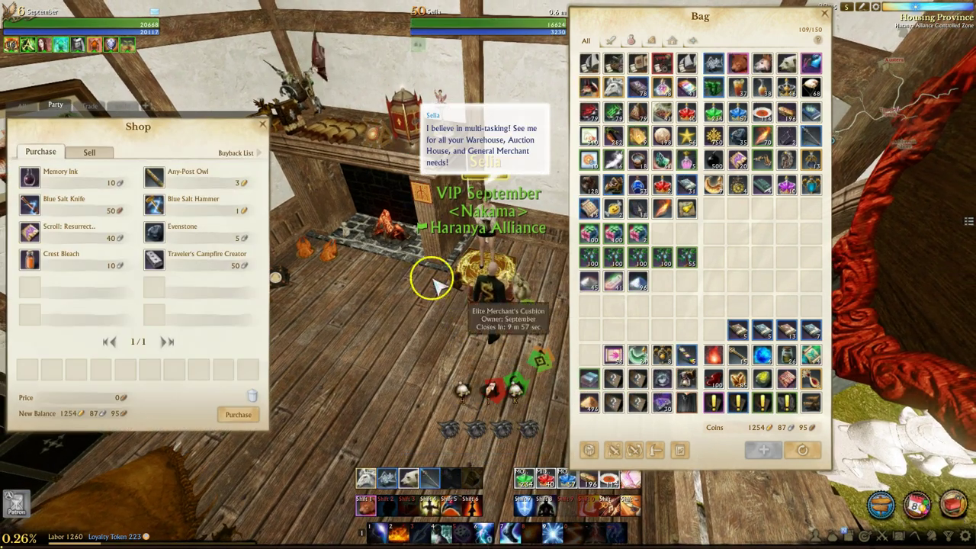
Sell all three Regrade Brazier stacks and all five Radiant Archeum Tree Sapling stacks to the merchant and close the shop.
{"action": "right_click", "coordinate": [589, 233]}
{"action": "right_click", "coordinate": [613, 233]}
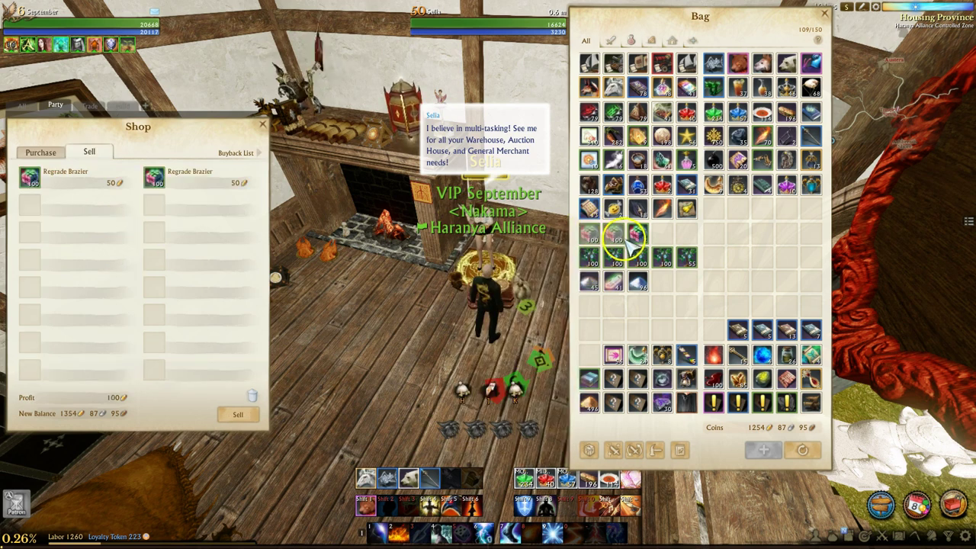
{"action": "right_click", "coordinate": [638, 232]}
{"action": "right_click", "coordinate": [588, 257]}
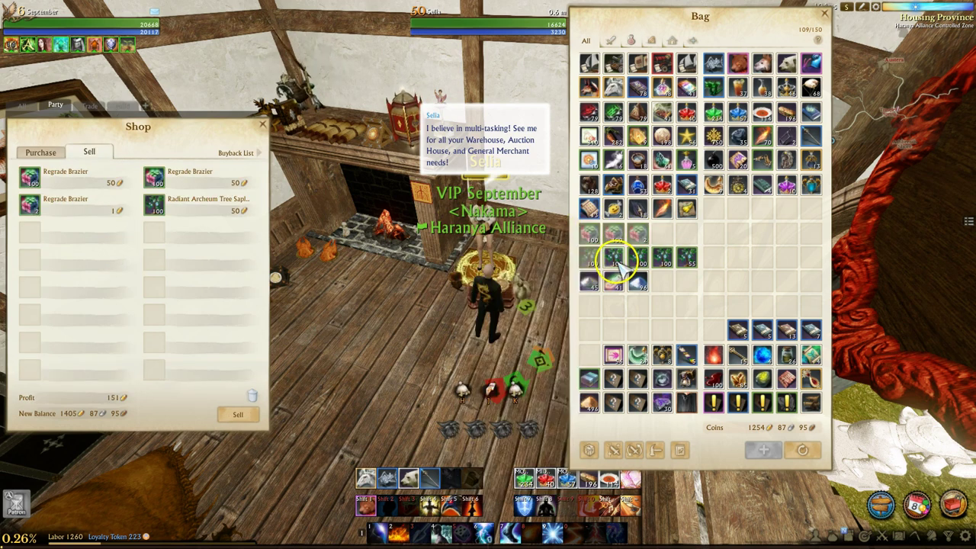
{"action": "right_click", "coordinate": [613, 257]}
{"action": "right_click", "coordinate": [638, 257]}
{"action": "right_click", "coordinate": [662, 257]}
{"action": "right_click", "coordinate": [686, 257]}
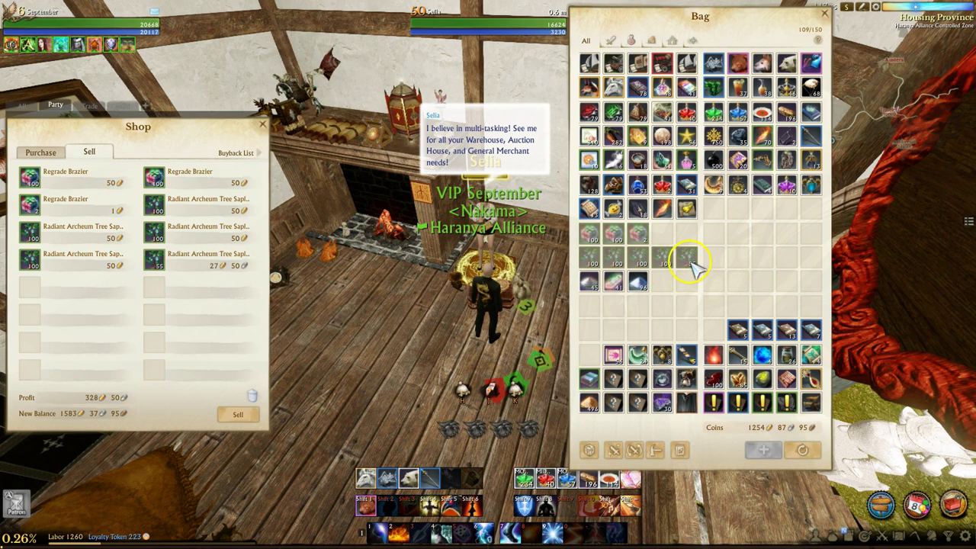
{"action": "left_click", "coordinate": [239, 415]}
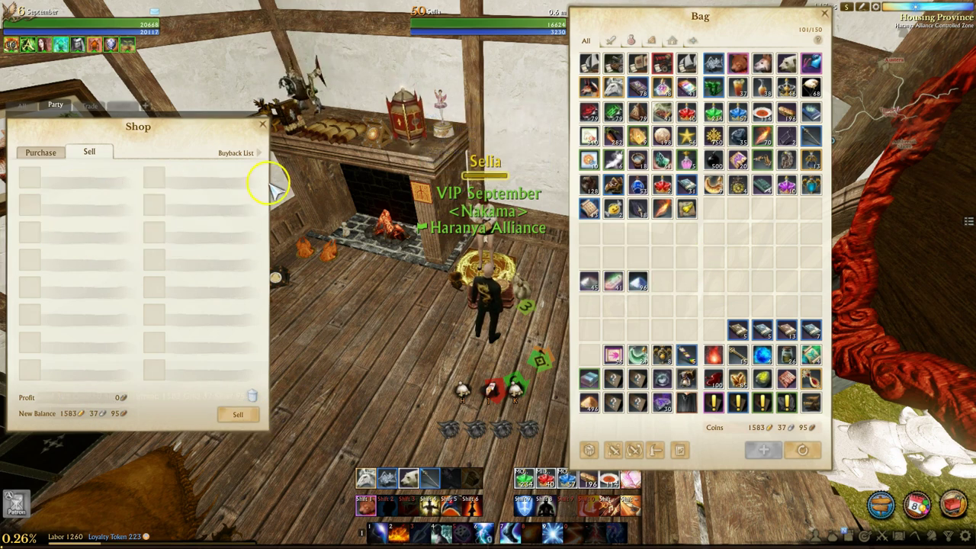
{"action": "left_click", "coordinate": [262, 124]}
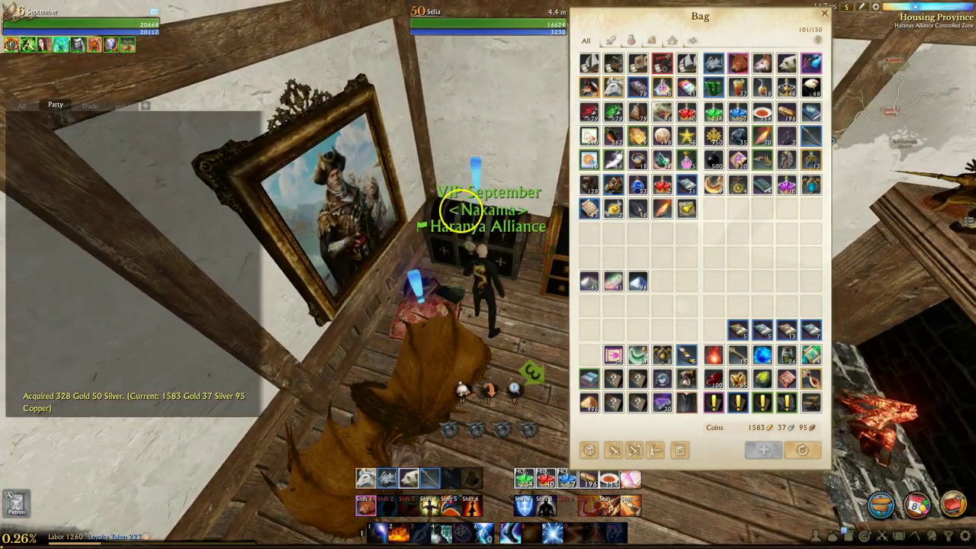
Deposit the Glowing Prisms and Lunarite from the bag into the Storage Chest and close the chest.
{"action": "right_click", "coordinate": [460, 211]}
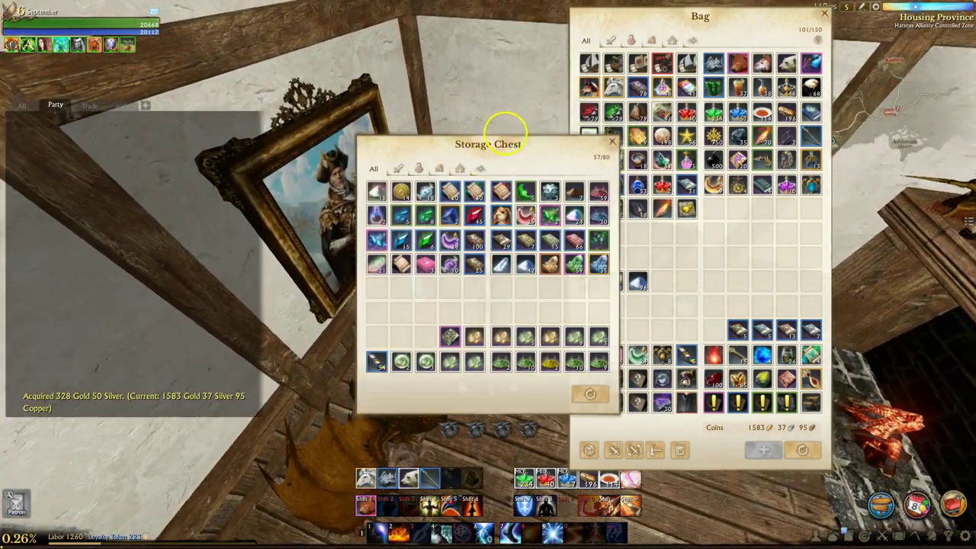
{"action": "left_click_drag", "start_coordinate": [570, 151], "coordinate": [504, 129]}
{"action": "left_click", "coordinate": [615, 284]}
{"action": "right_click", "coordinate": [639, 287]}
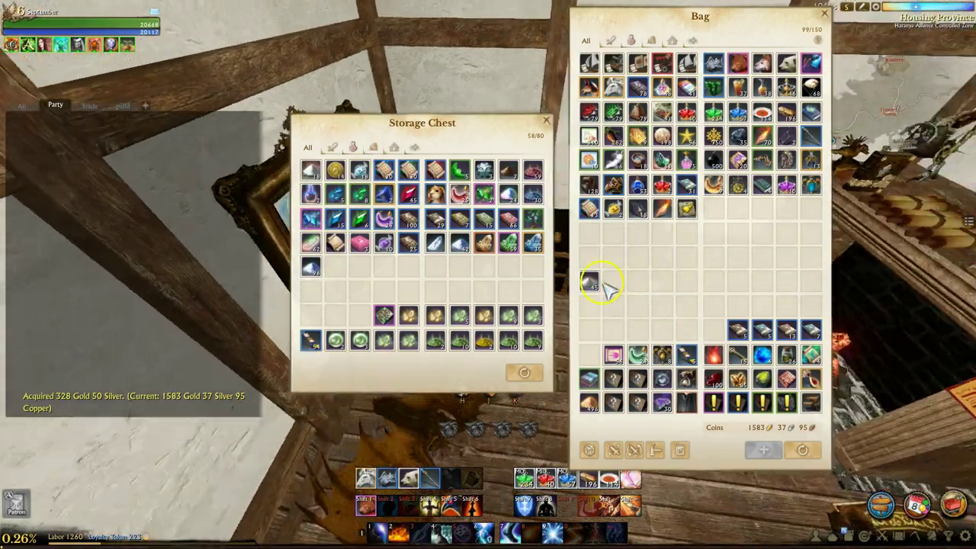
{"action": "left_click", "coordinate": [546, 119]}
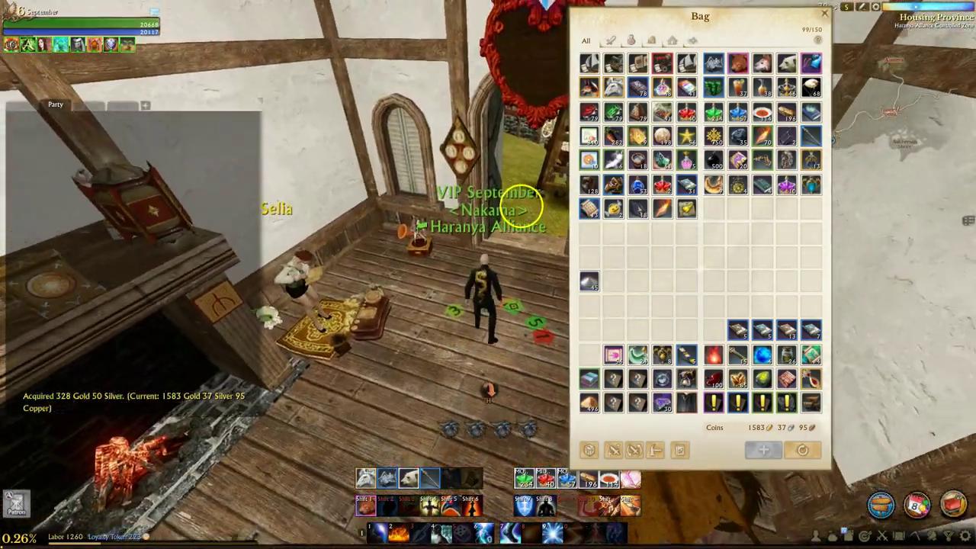
Locate Whalesong Harbor on the Auroria map, then close the map.
{"action": "key", "text": "w"}
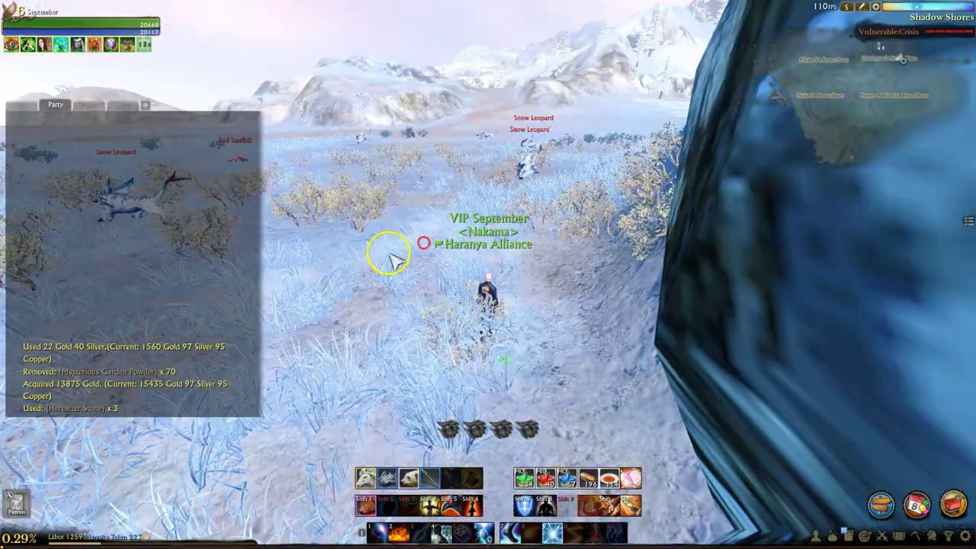
{"action": "key", "text": "m"}
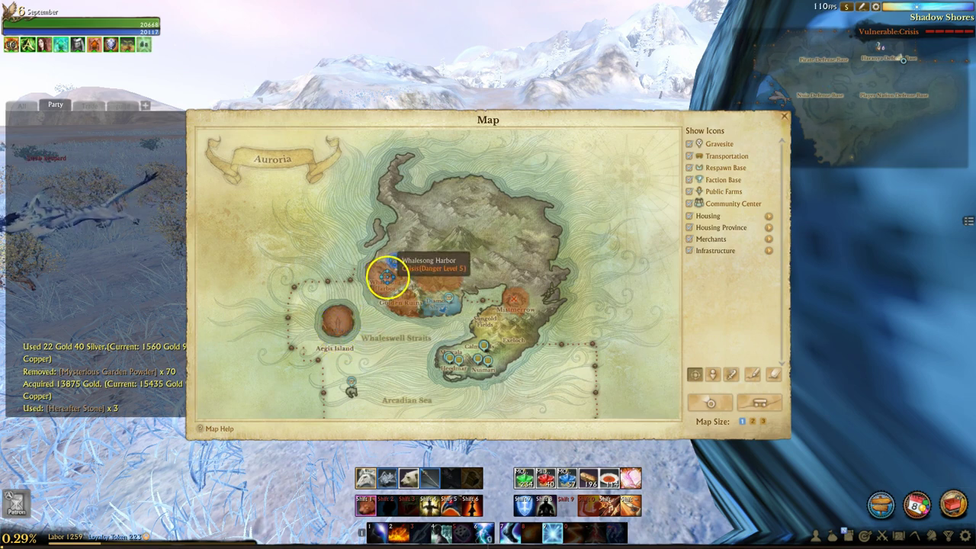
{"action": "left_click", "coordinate": [784, 117]}
Target and attack several Snow Leopards across the Shadow Shores field to pull them together around the character.
{"action": "left_click", "coordinate": [438, 193]}
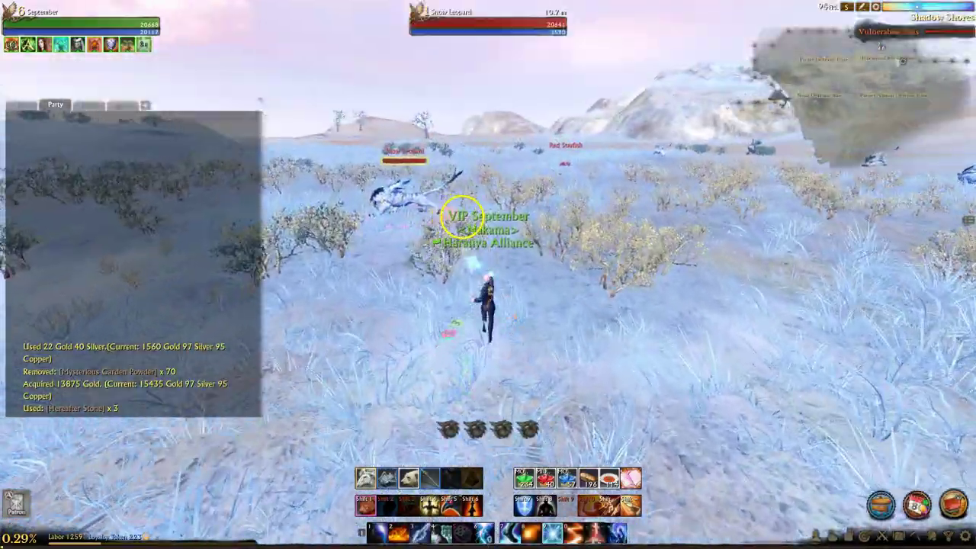
{"action": "key", "text": "1"}
{"action": "key", "text": "w"}
{"action": "left_click", "coordinate": [634, 225]}
{"action": "key", "text": "1"}
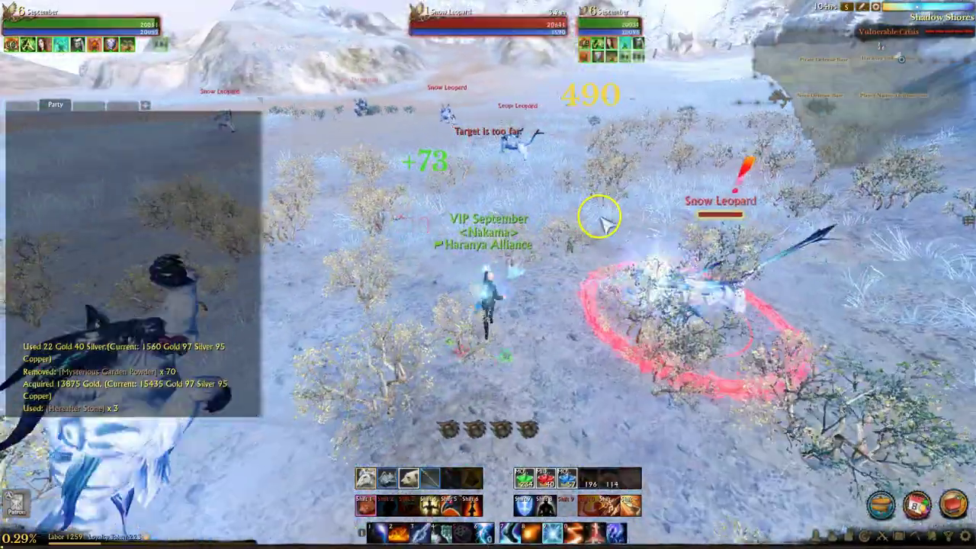
{"action": "left_click", "coordinate": [525, 159]}
{"action": "key", "text": "3"}
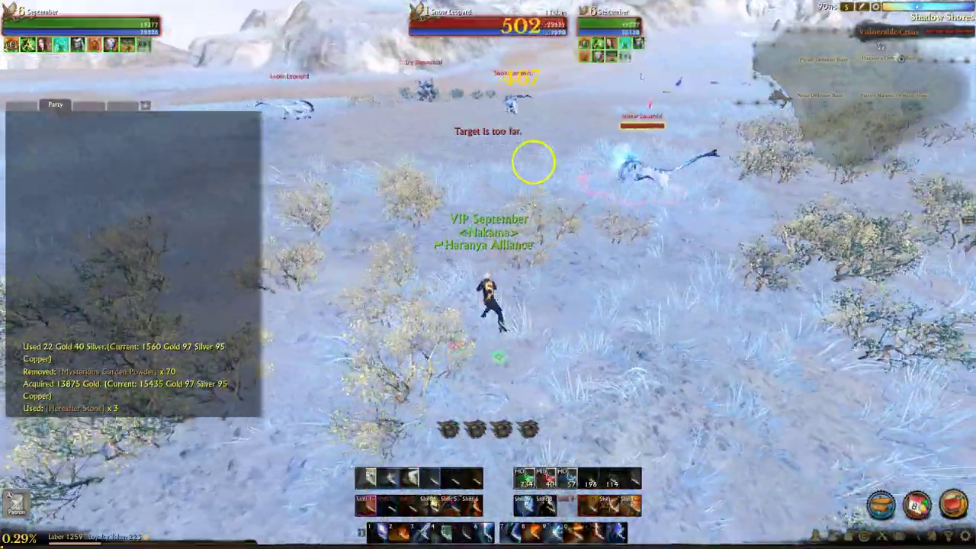
{"action": "key", "text": "shift+4"}
{"action": "left_click_drag", "start_coordinate": [522, 160], "coordinate": [519, 171]}
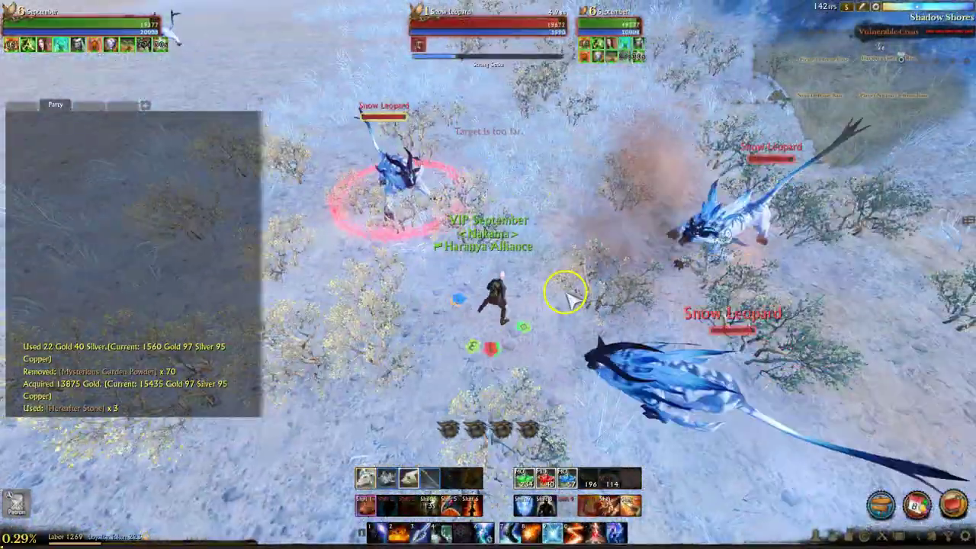
Kill the gathered Snow Leopards with combat skills and loot their corpses for coins and Ancestor's Coinpurses.
{"action": "key", "text": "shift+minus"}
{"action": "key", "text": "9"}
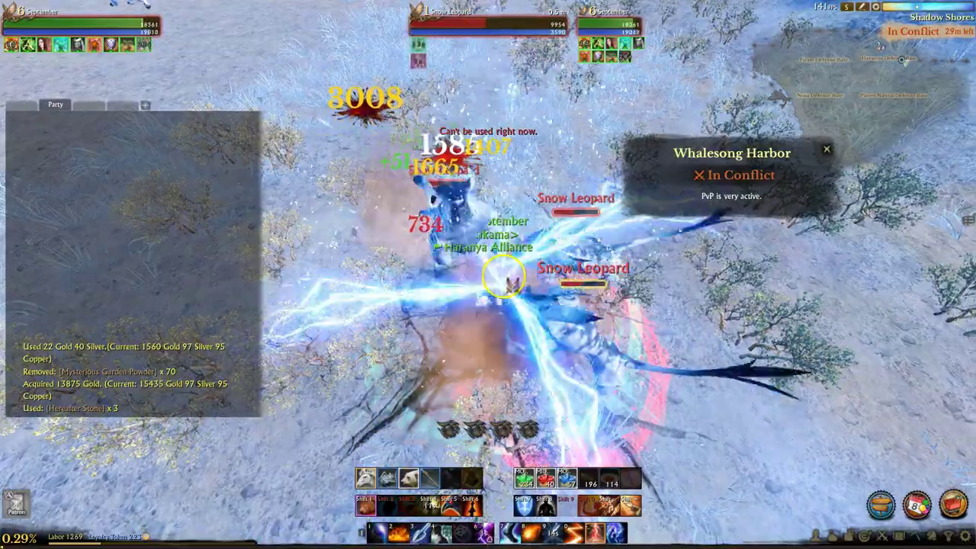
{"action": "key", "text": "6"}
{"action": "key", "text": "8"}
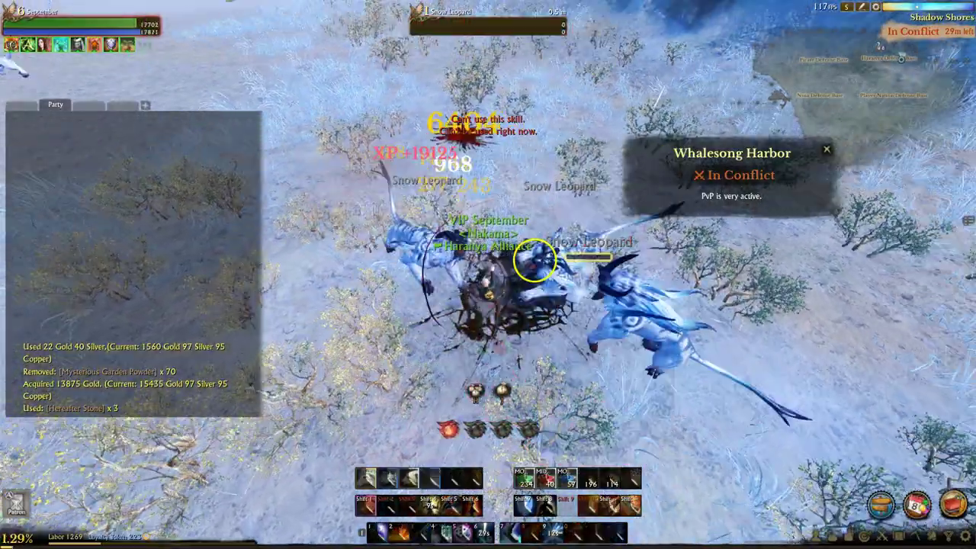
{"action": "key", "text": "f"}
{"action": "left_click_drag", "start_coordinate": [532, 260], "coordinate": [498, 251]}
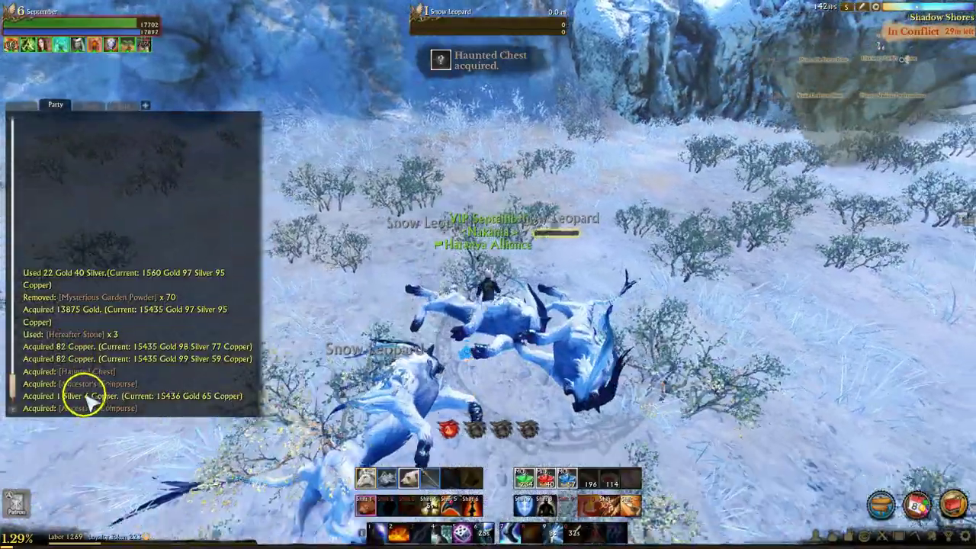
{"action": "key", "text": "w"}
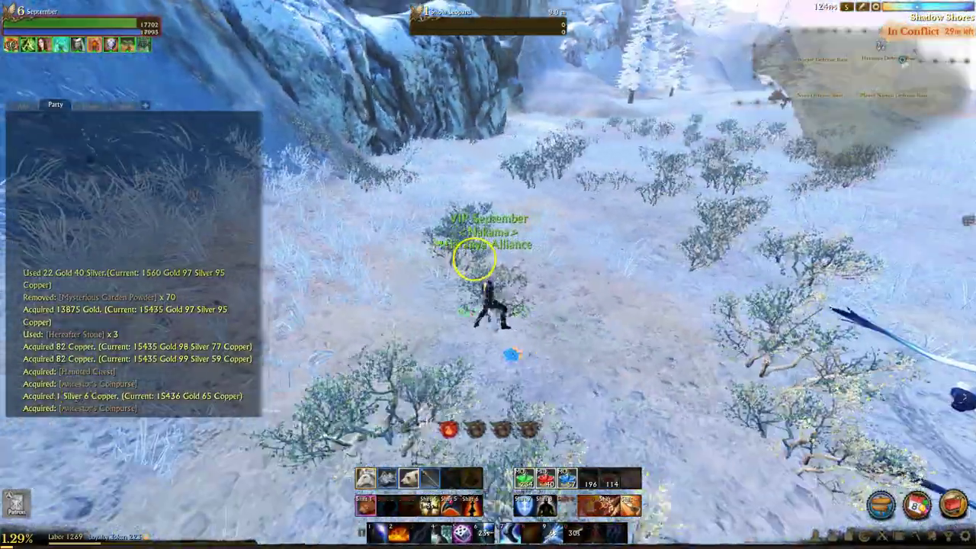
Run the character across the snowy Shadow Shores field beside the cliff, away from the looted Snow Leopard corpses.
{"action": "key", "text": "w"}
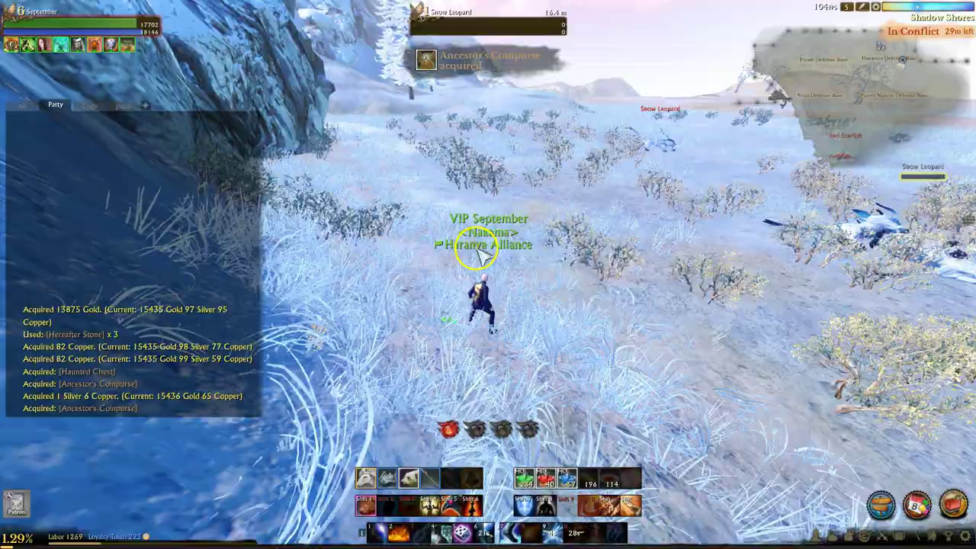
{"action": "key", "text": "w"}
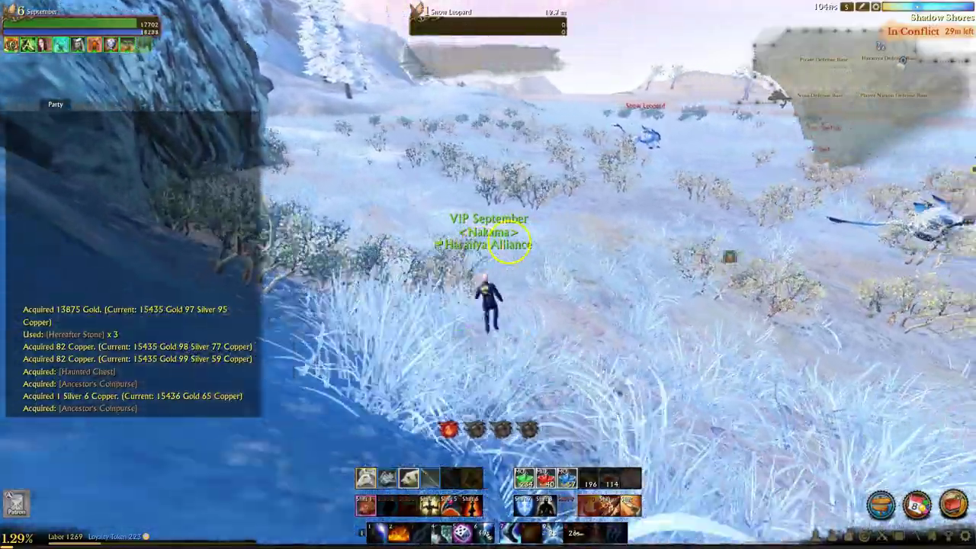
{"action": "key", "text": "w"}
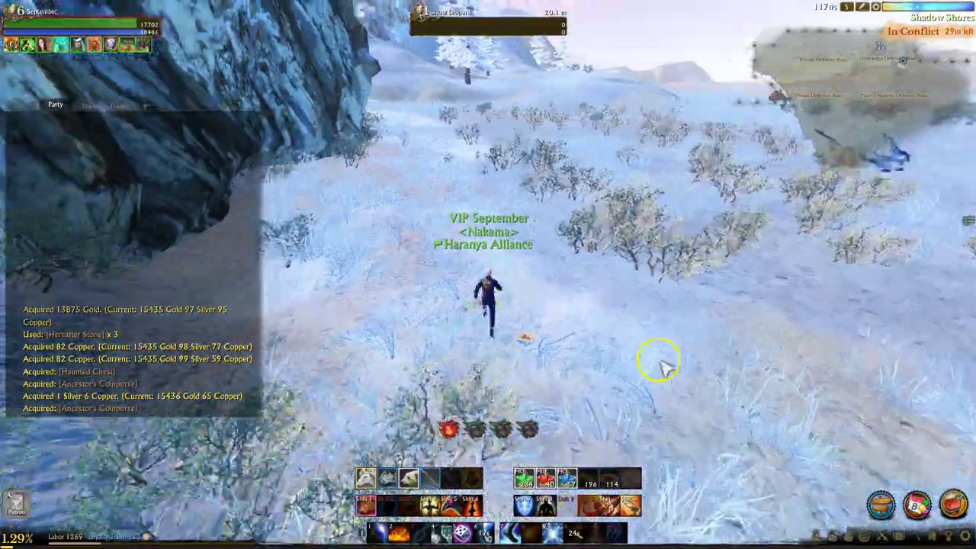
{"action": "key", "text": "w"}
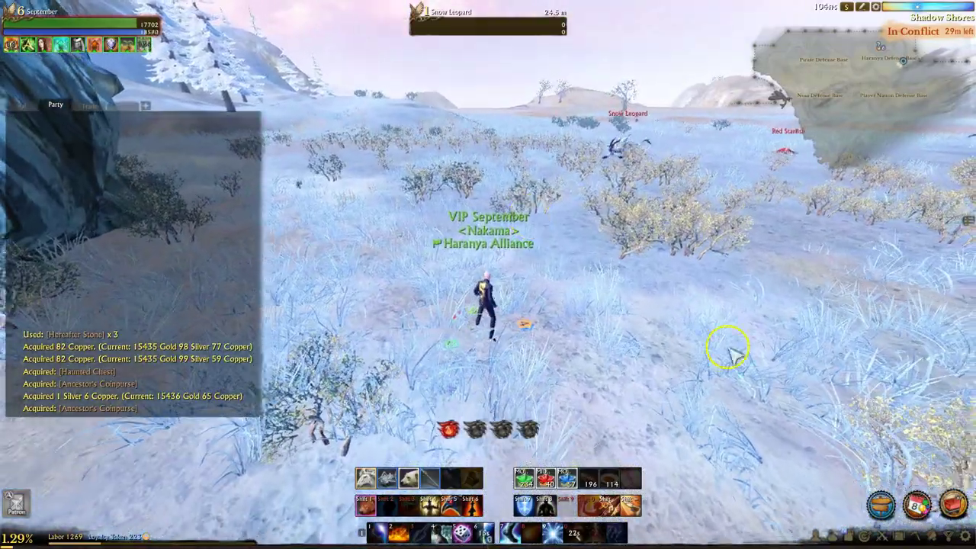
{"action": "key", "text": "w"}
Open the bag and discard the looted Haunted Chest, confirming its removal.
{"action": "left_click", "coordinate": [832, 534]}
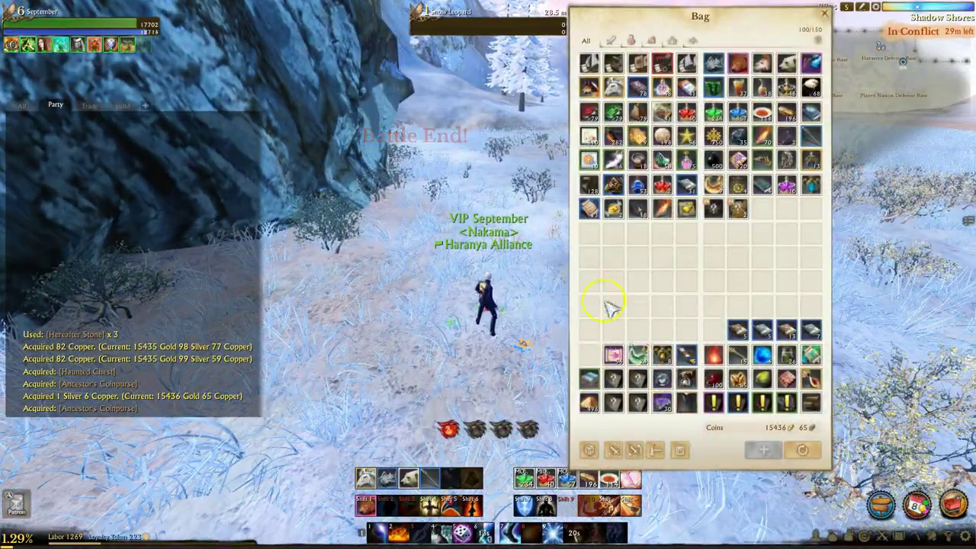
{"action": "left_click_drag", "start_coordinate": [723, 206], "coordinate": [534, 305]}
{"action": "left_click", "coordinate": [468, 327]}
{"action": "key", "text": "a"}
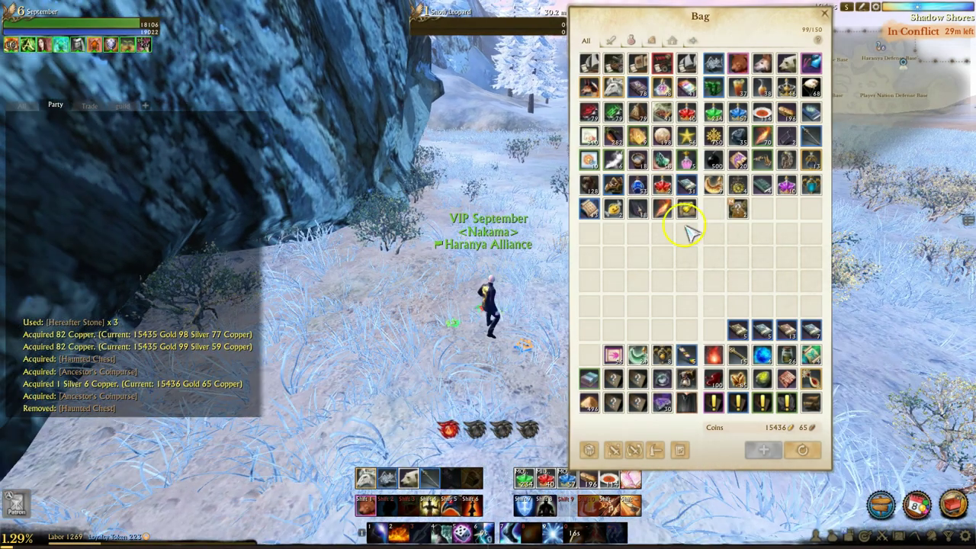
Start splitting an item stack in the seventh row of the bag.
{"action": "left_click", "coordinate": [646, 214], "text": "shift"}
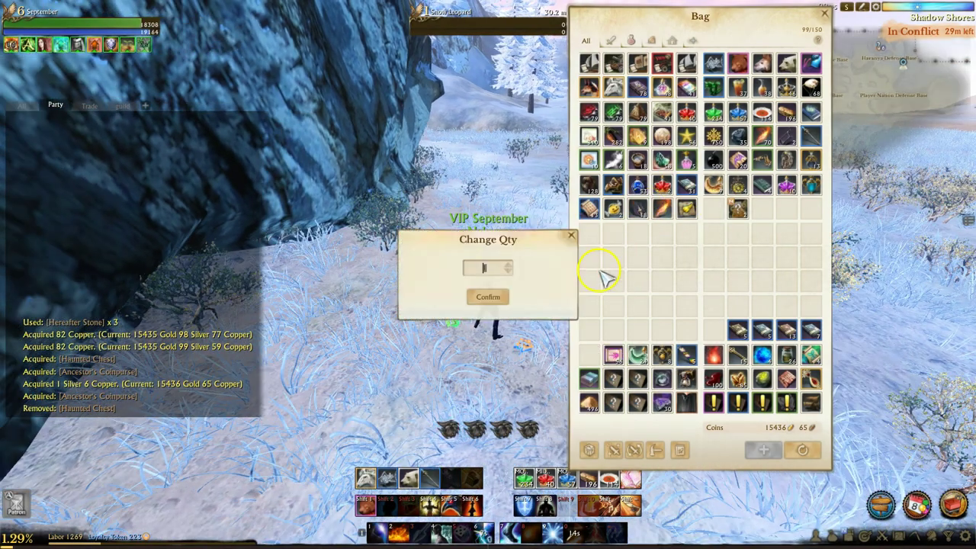